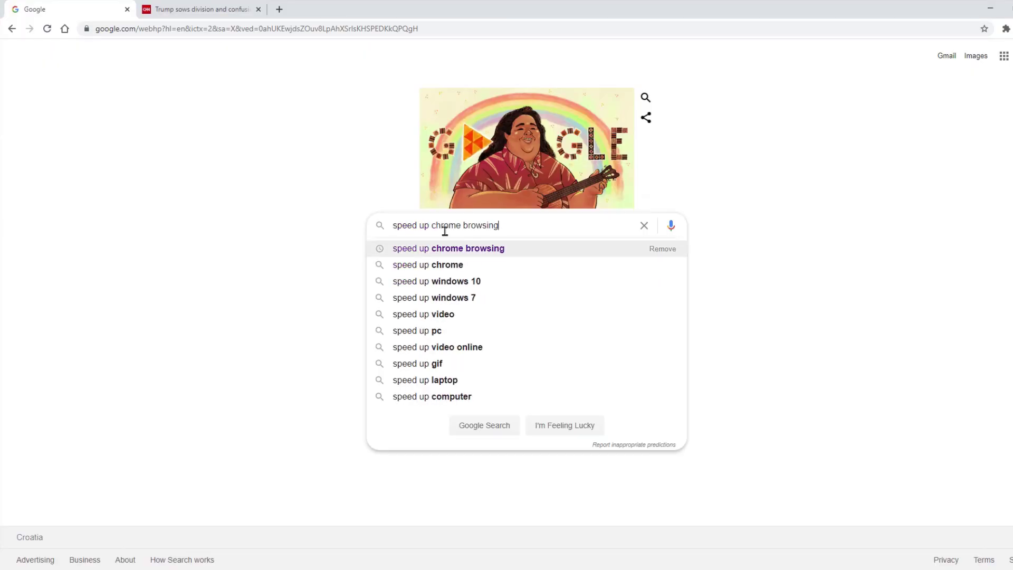
- Submit the 'speed up chrome' search and name the search-result tab group 'TAB 1'
key(Return)
scroll(443, 231, down, 4)
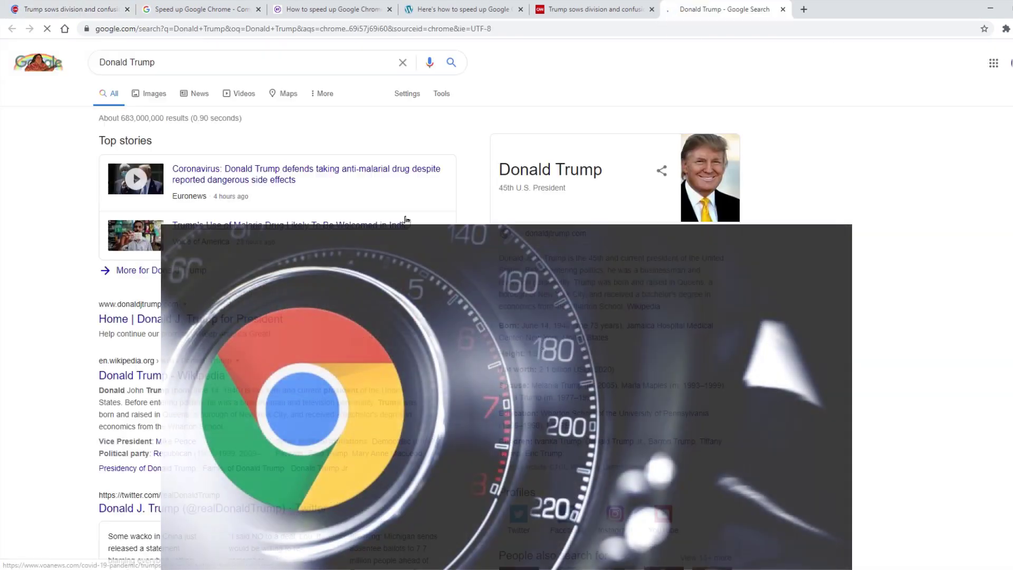
scroll(614, 211, down, 5)
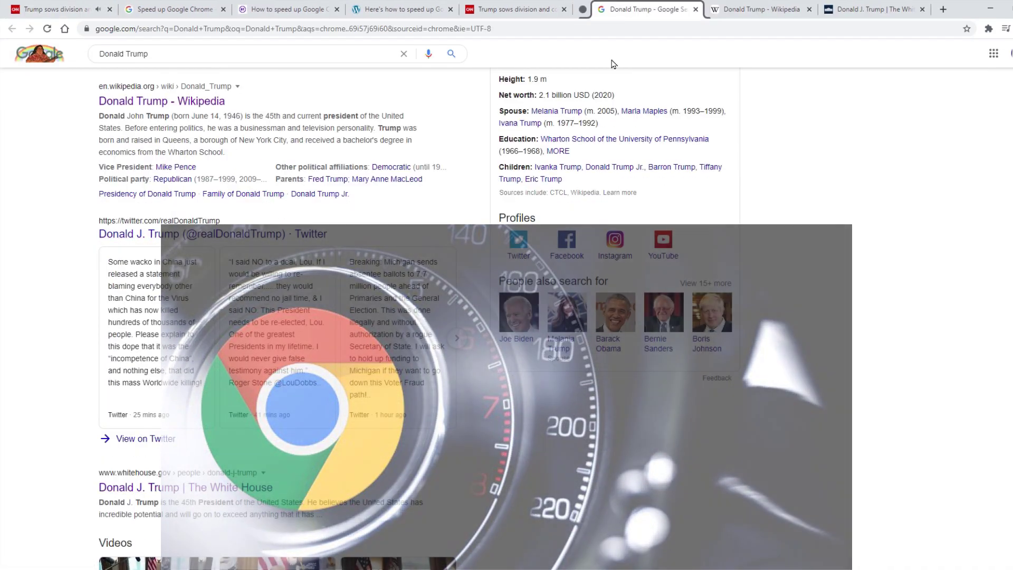
click(583, 9)
text(TAB 1)
- Put the speed-up article tabs into a new tab group named 'CHROME'
right_click(823, 9)
right_click(166, 12)
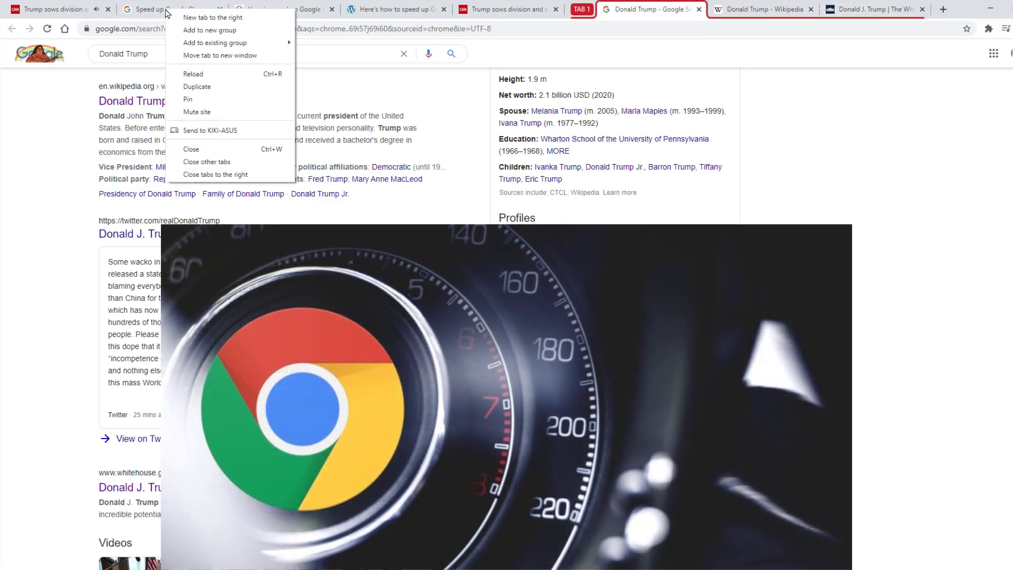
click(210, 31)
text(CHROME)
click(141, 334)
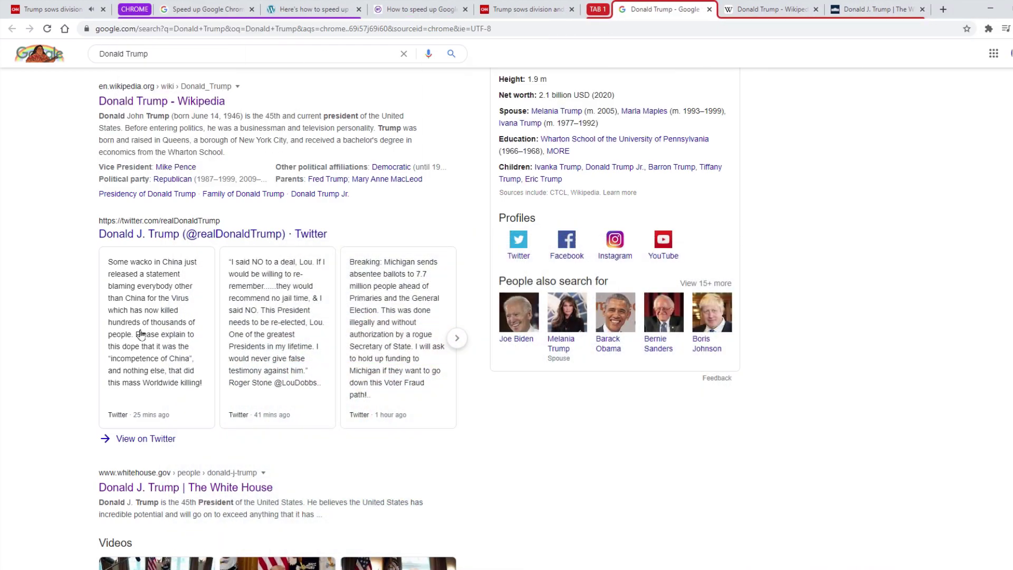
scroll(141, 333, down, 8)
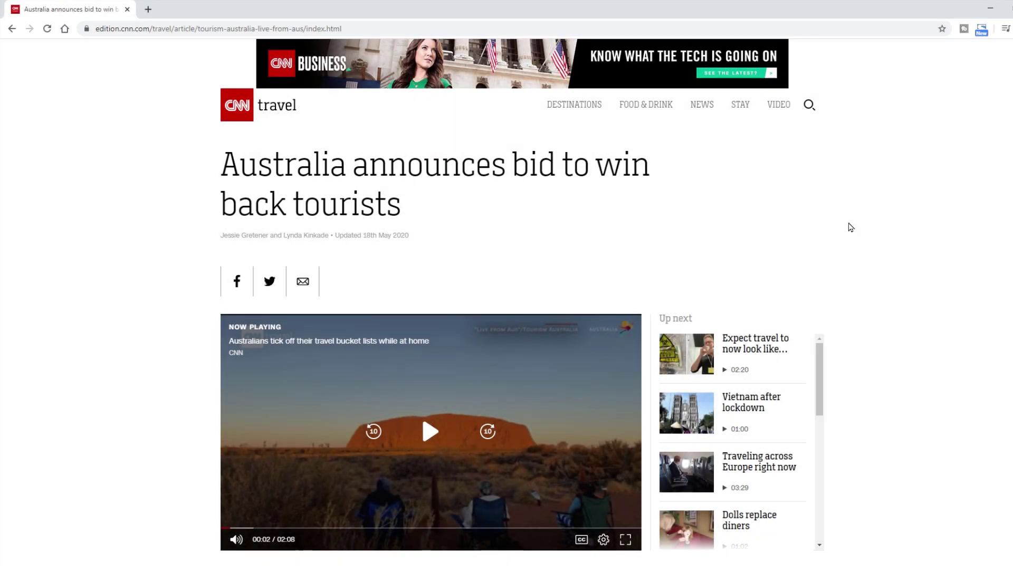
- Search the presenter's name from the CNN travel article in a new tab
scroll(851, 227, down, 5)
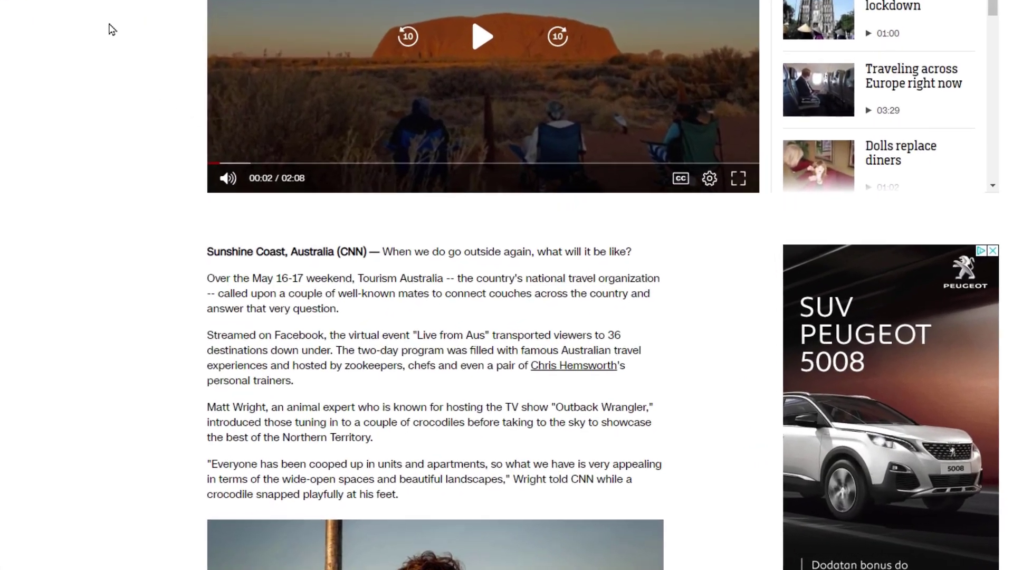
scroll(112, 29, down, 5)
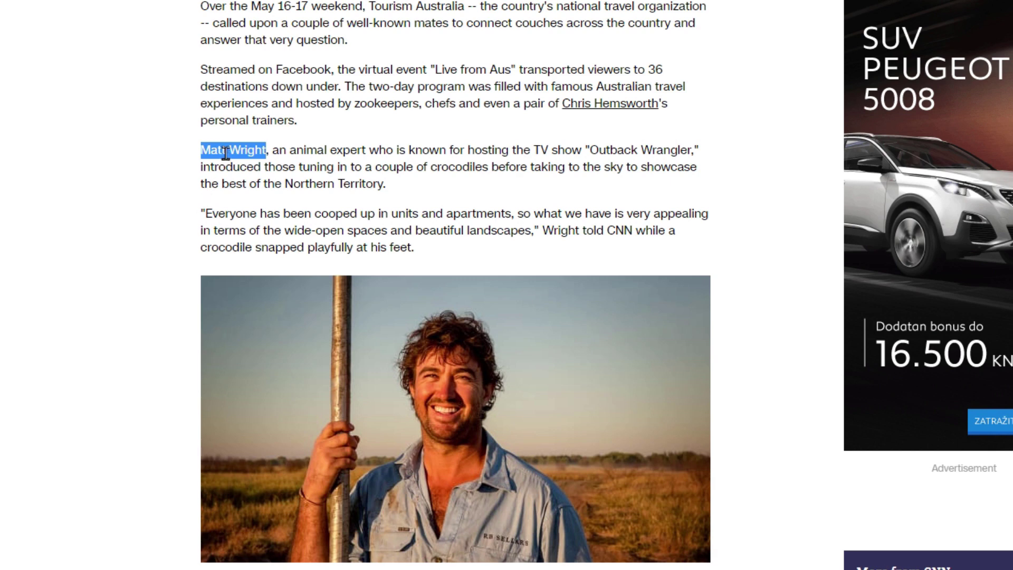
drag(226, 153, 149, 0)
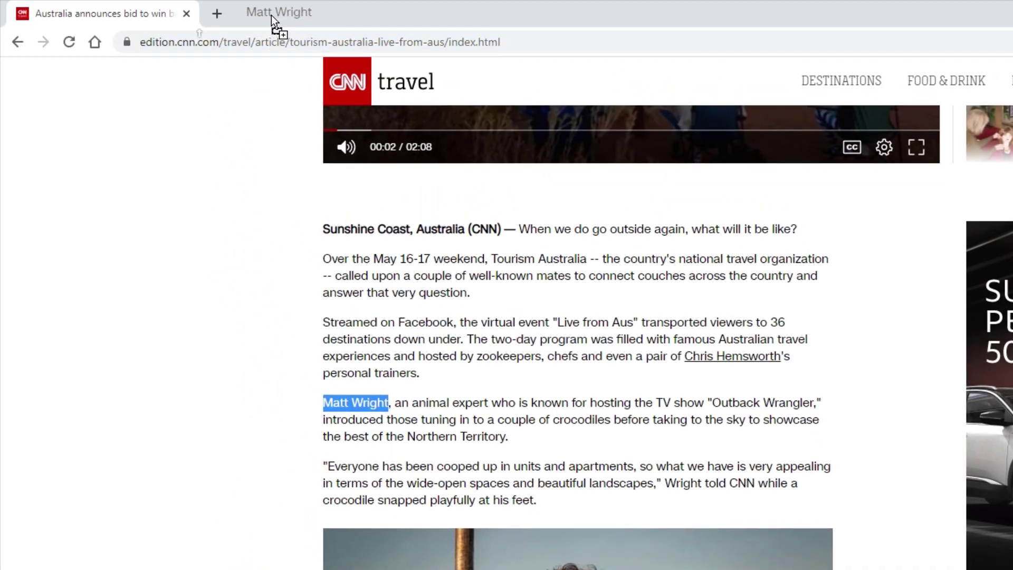
drag(268, 11, 267, 13)
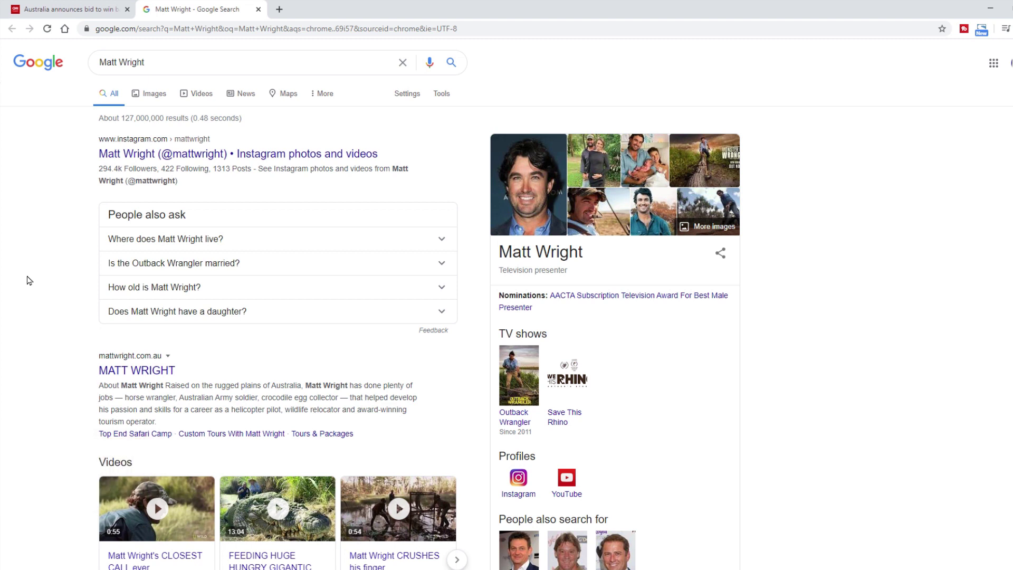
- Open the presenter's Instagram, Facebook and 9now article results in background tabs
ctrl+click(129, 153)
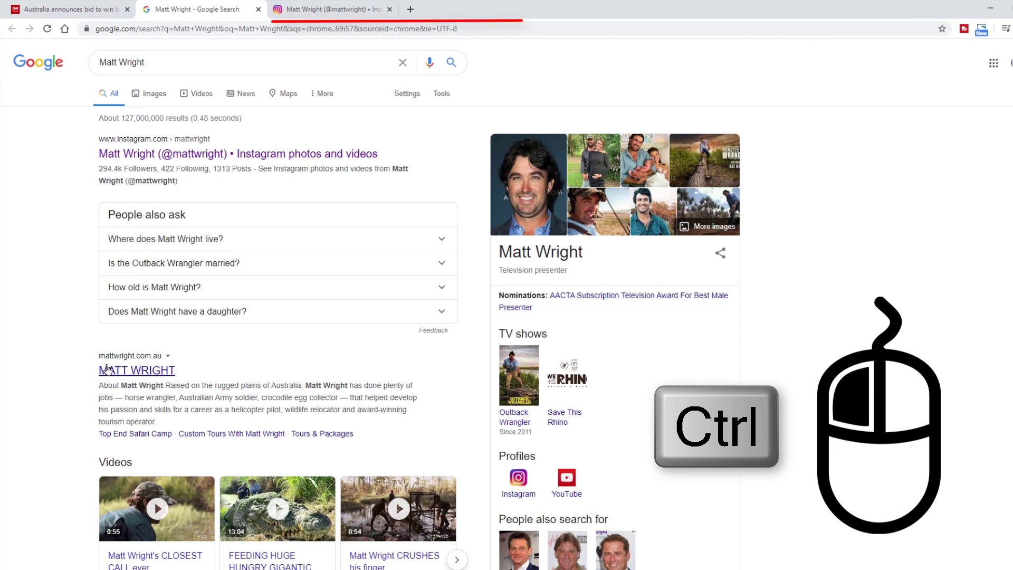
scroll(97, 352, down, 4)
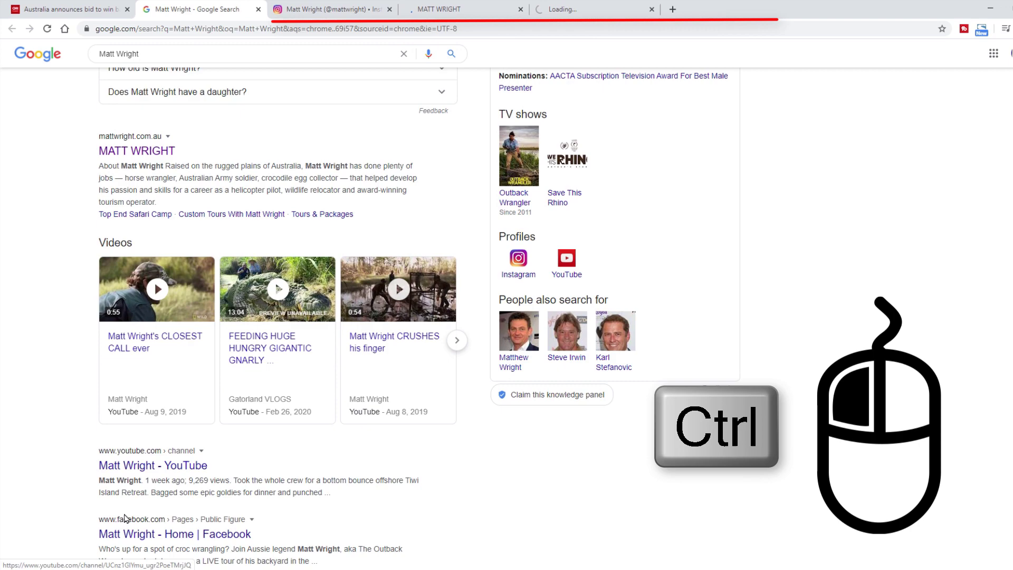
scroll(125, 519, down, 2)
ctrl+click(125, 425)
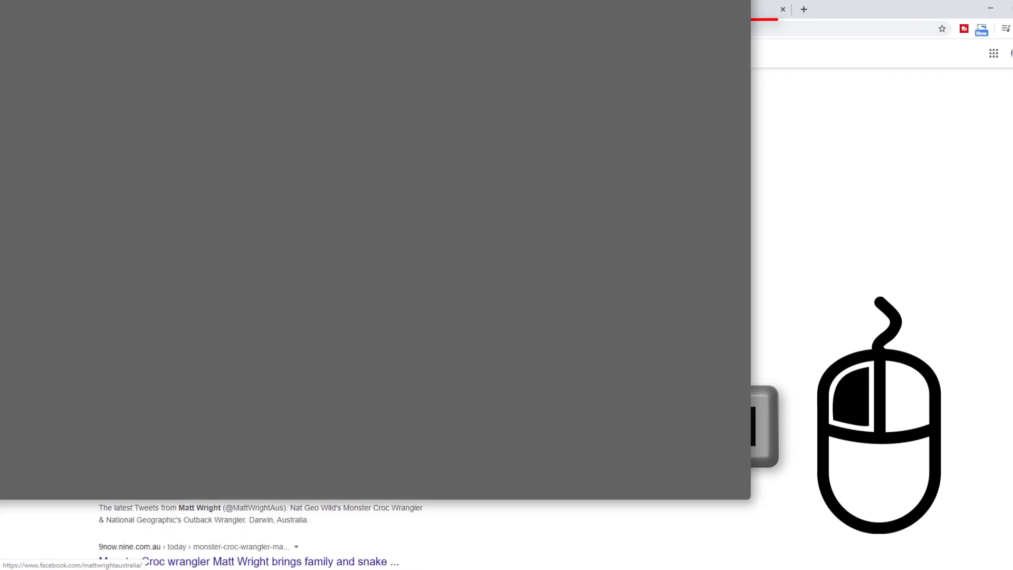
ctrl+click(221, 561)
scroll(1, 123, up, 6)
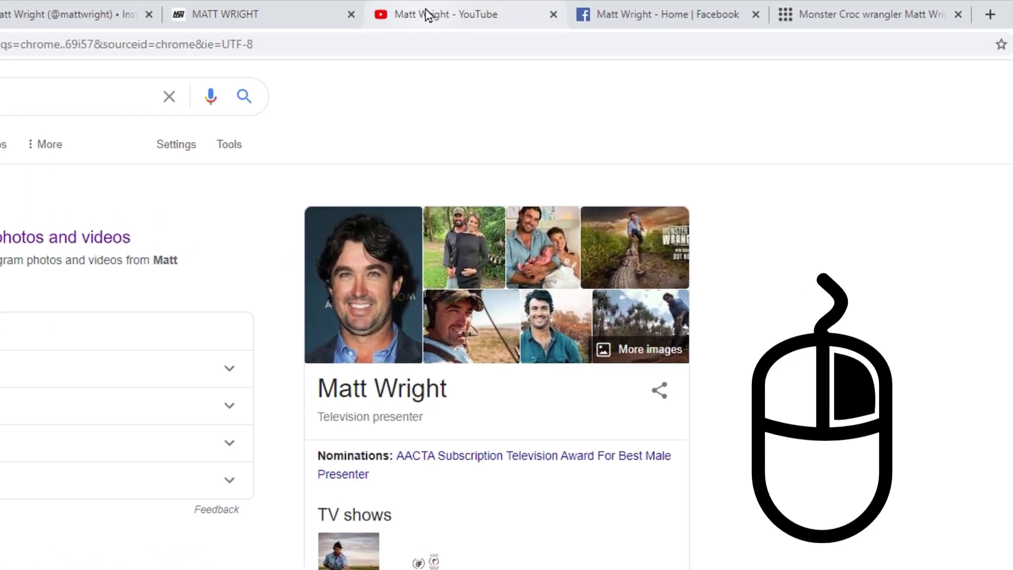
- Pin the YouTube, Facebook and CNN article tabs
right_click(427, 14)
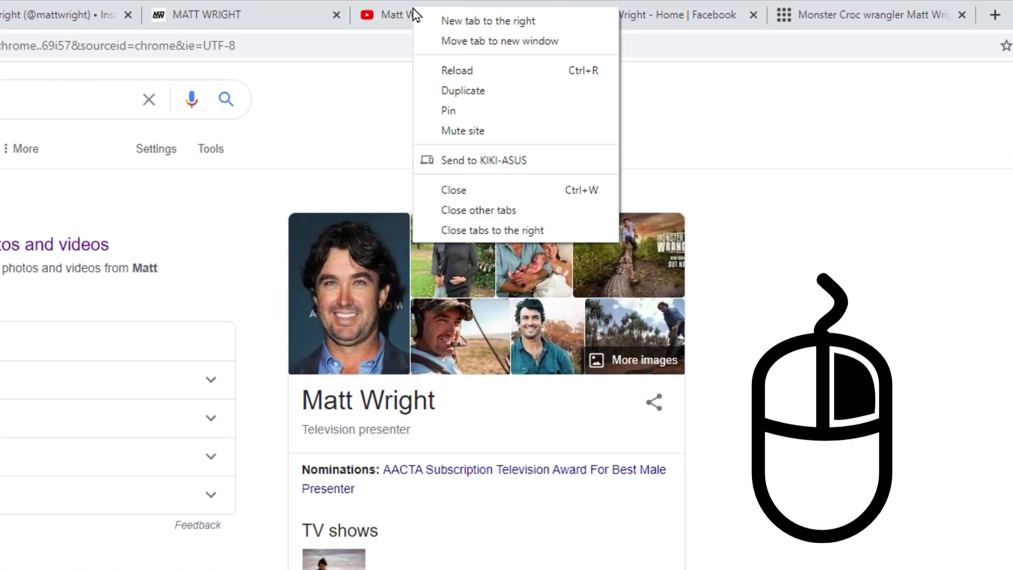
click(486, 116)
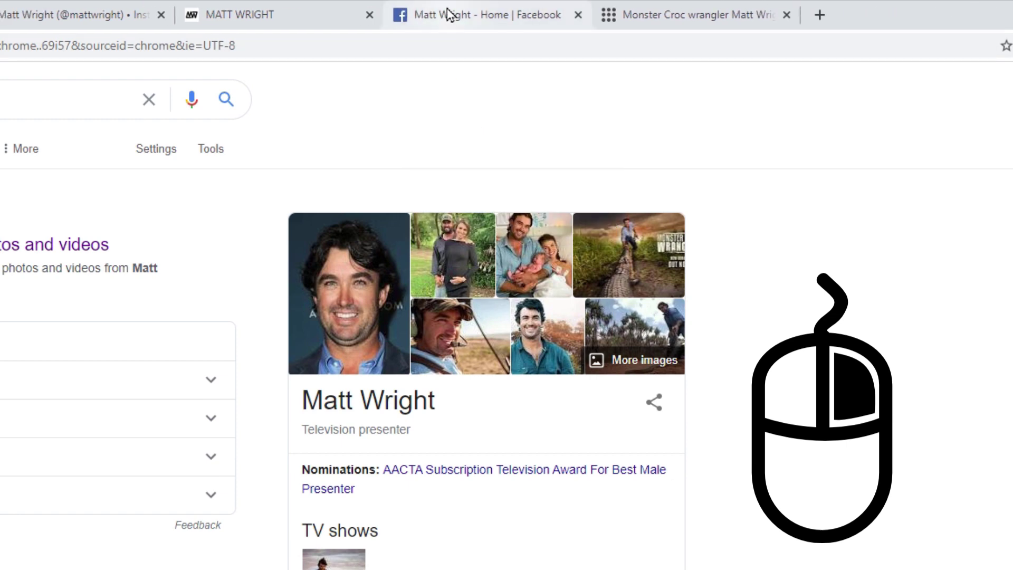
right_click(448, 14)
click(486, 102)
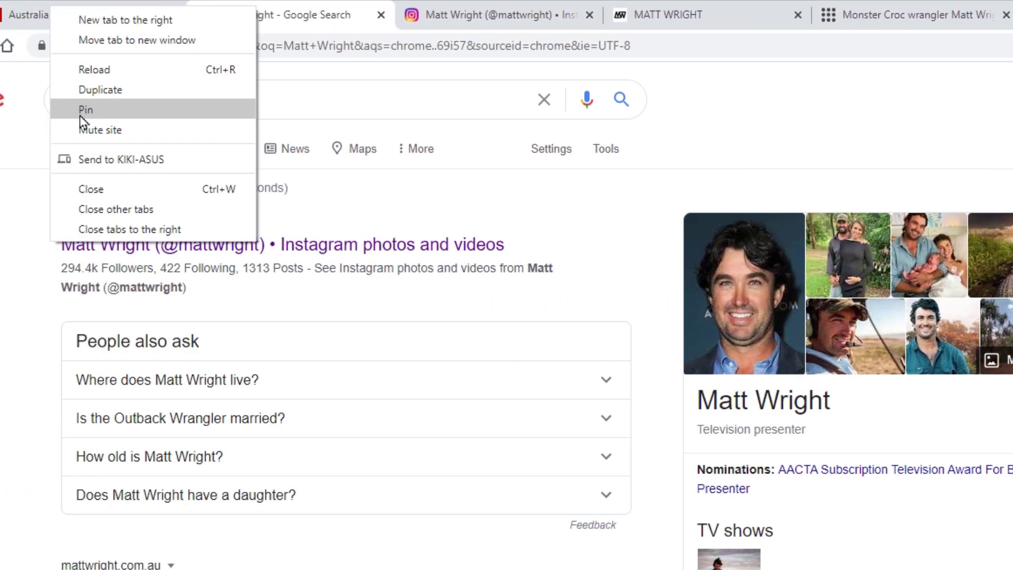
click(84, 120)
- Switch to the pinned Facebook page and unpin the Facebook and CNN article tabs
click(23, 16)
right_click(26, 22)
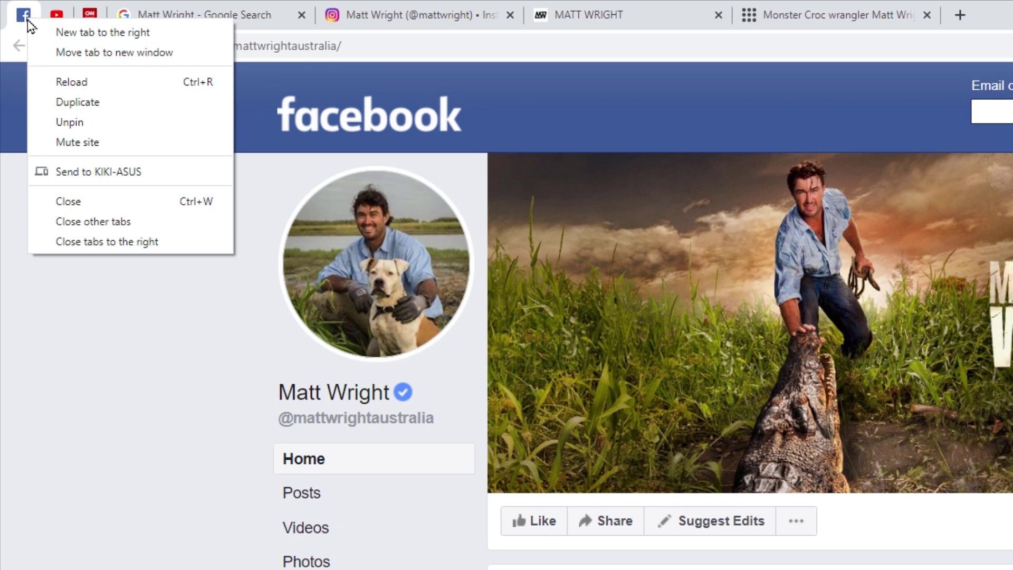
click(69, 120)
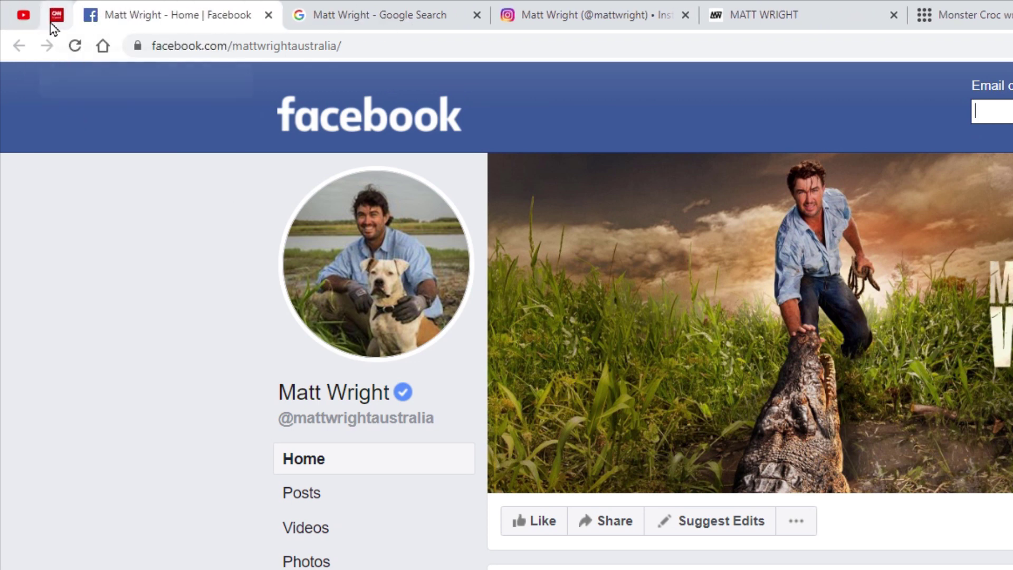
right_click(50, 23)
click(77, 122)
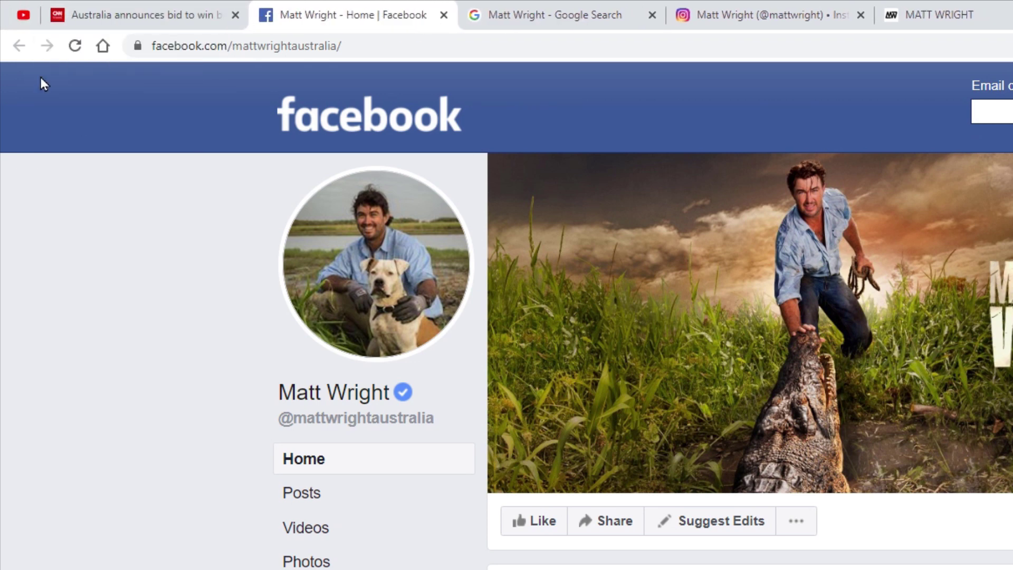
right_click(23, 20)
- Unpin YouTube, close and reopen the 9now croc wrangler tab, and accept its cookie notice
click(58, 119)
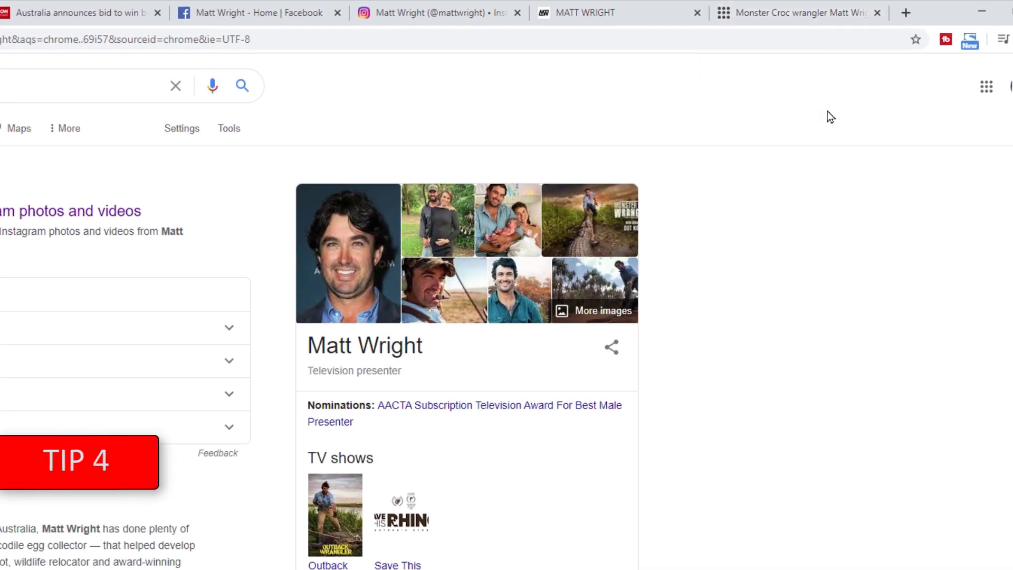
click(878, 14)
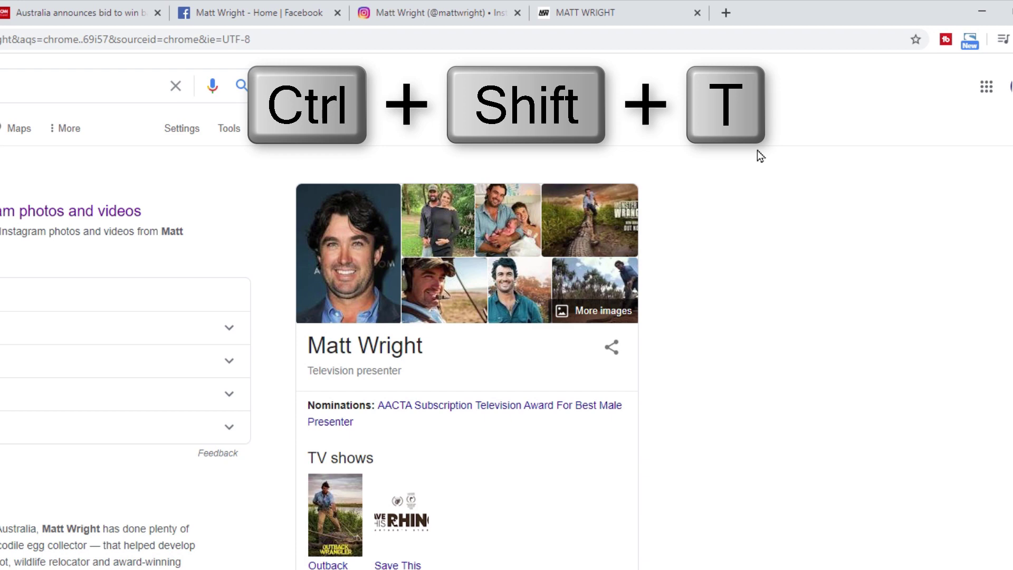
key(ctrl+shift+t)
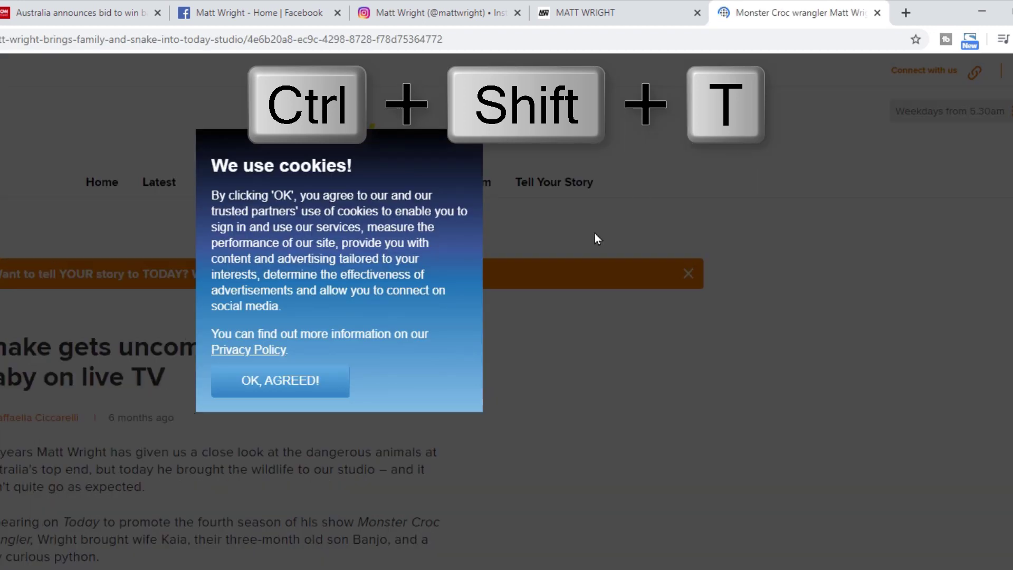
click(283, 385)
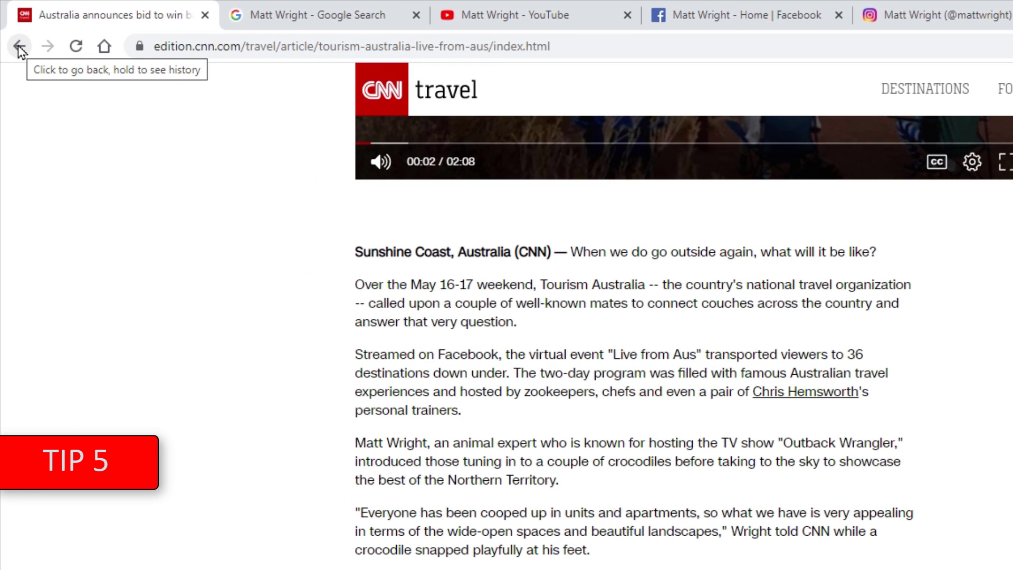
- Go back in this tab's history to the CNN Politics Trump supporters viral video article
right_click(19, 49)
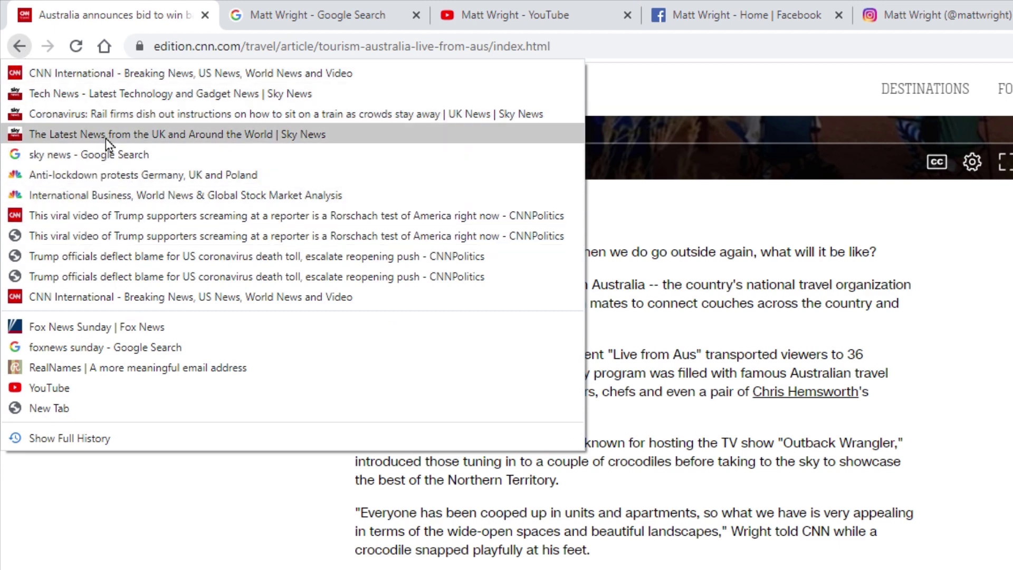
click(96, 216)
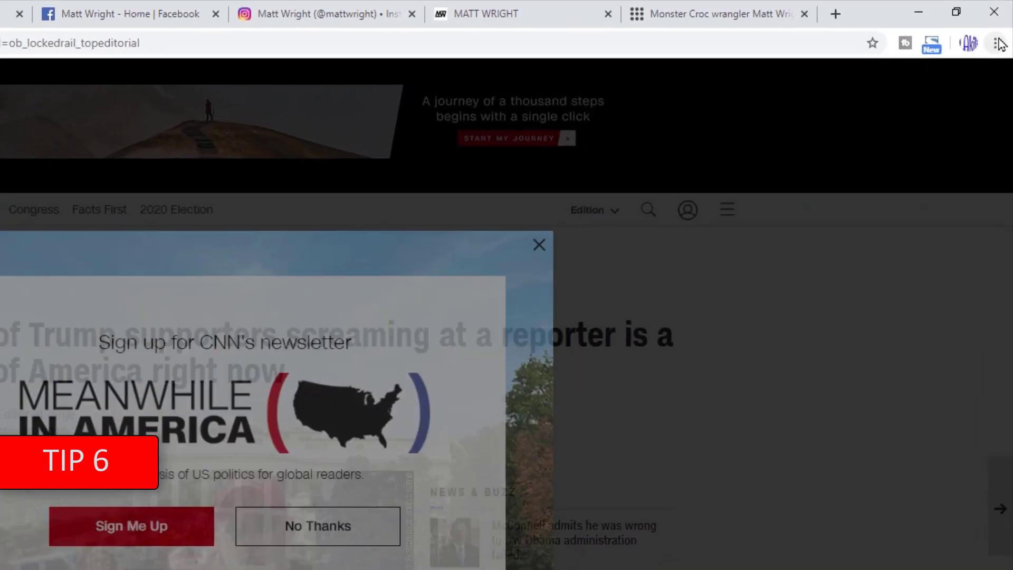
- Open print preview for the CNN Politics article with Save as PDF as the destination
click(1001, 28)
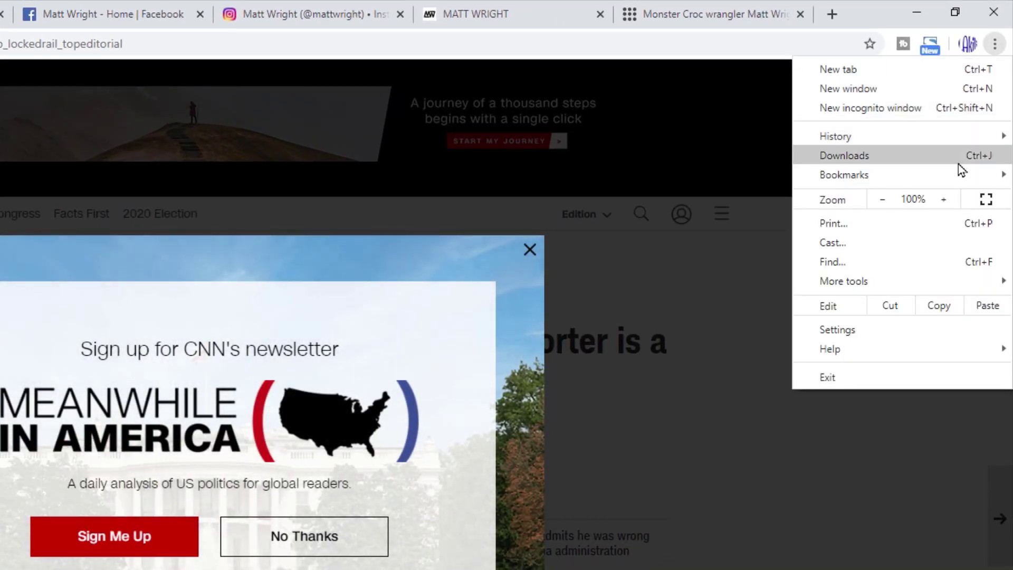
click(938, 229)
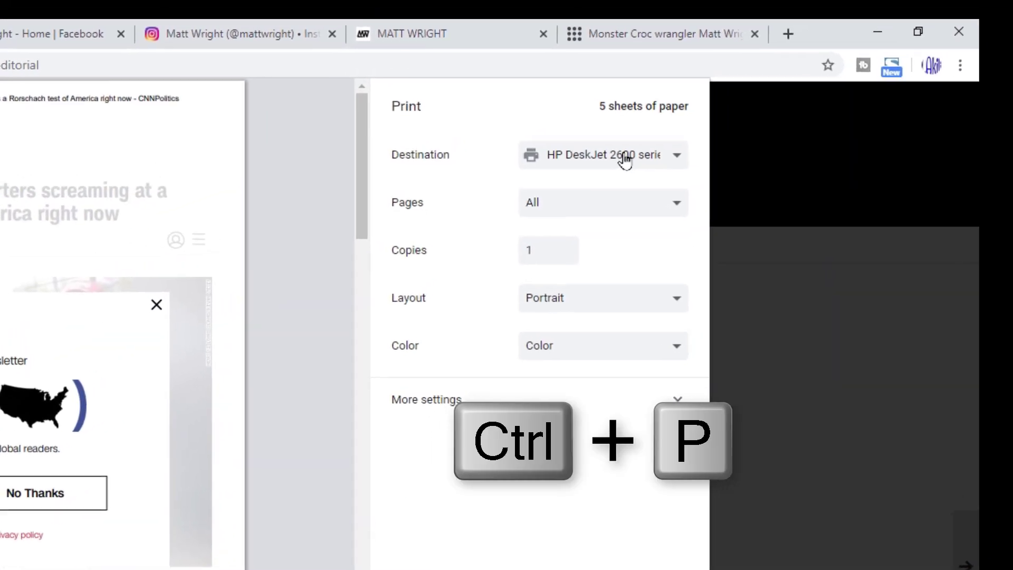
click(609, 165)
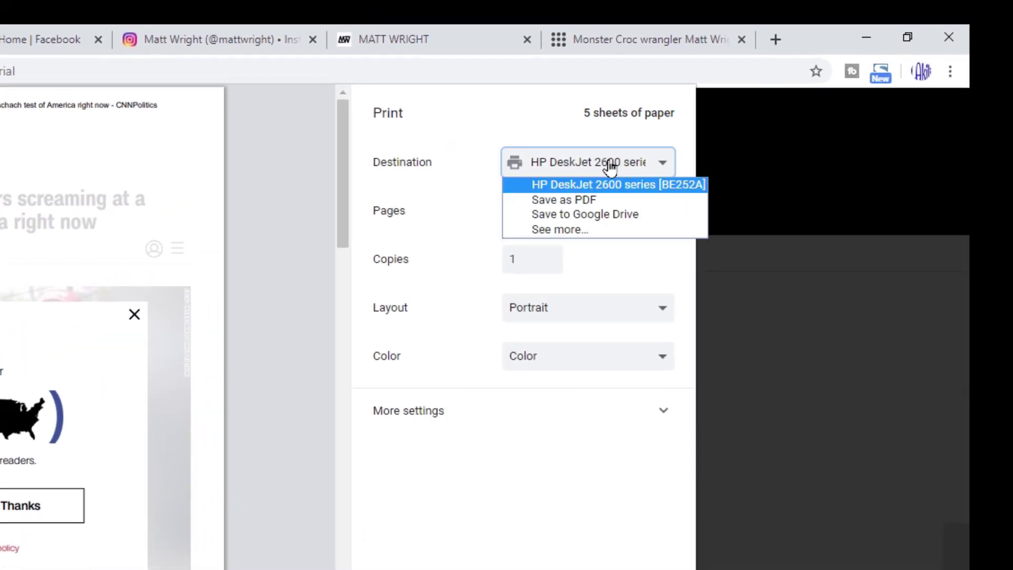
click(616, 199)
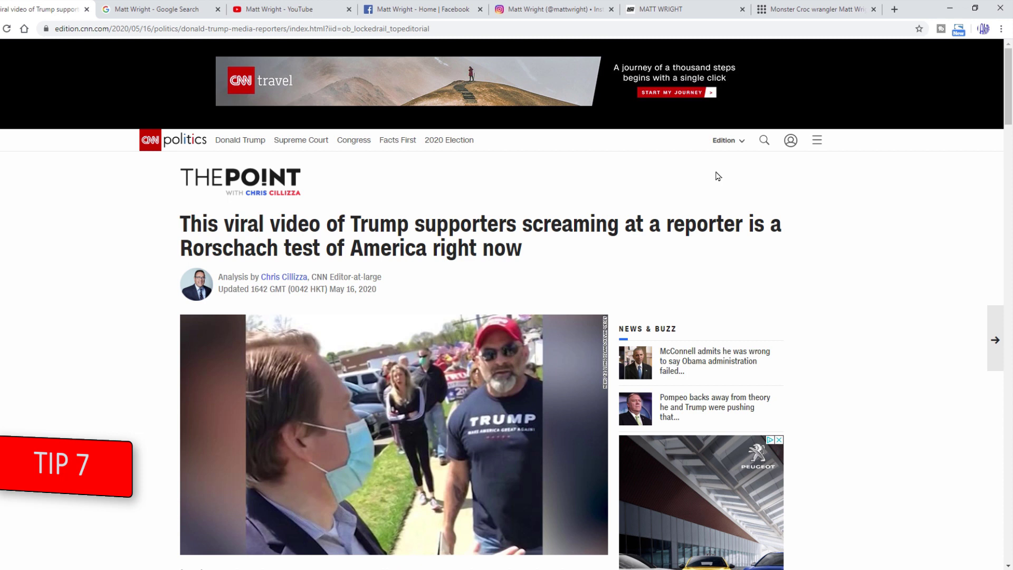
- Start the Clean up computer harmful-software scan from the Advanced System settings
click(1001, 29)
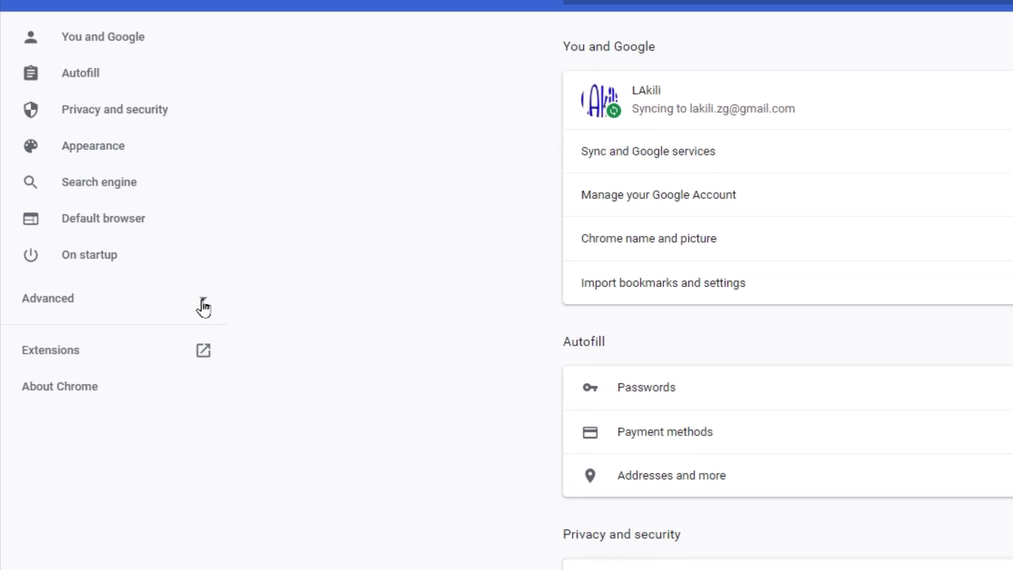
click(202, 303)
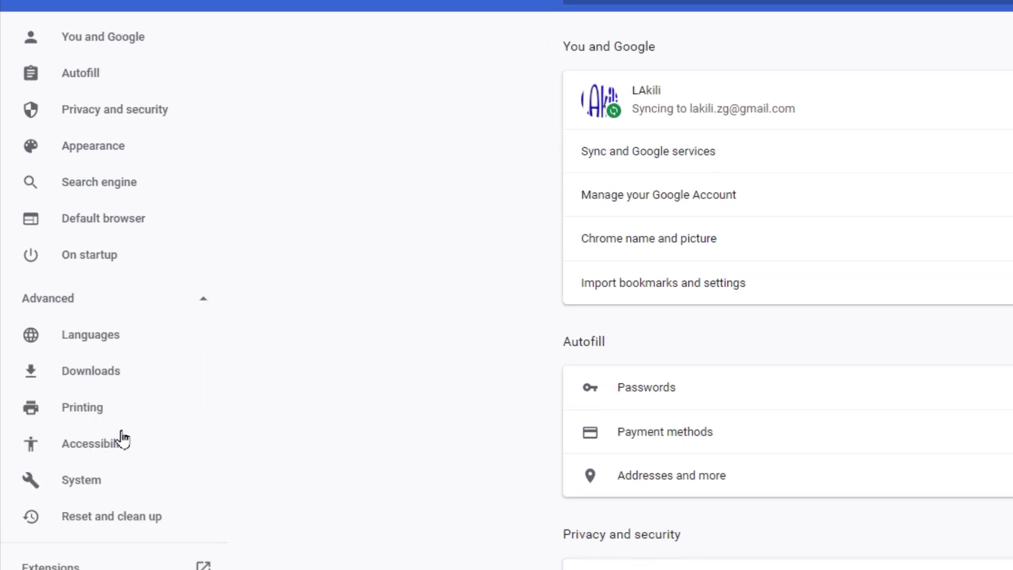
click(84, 479)
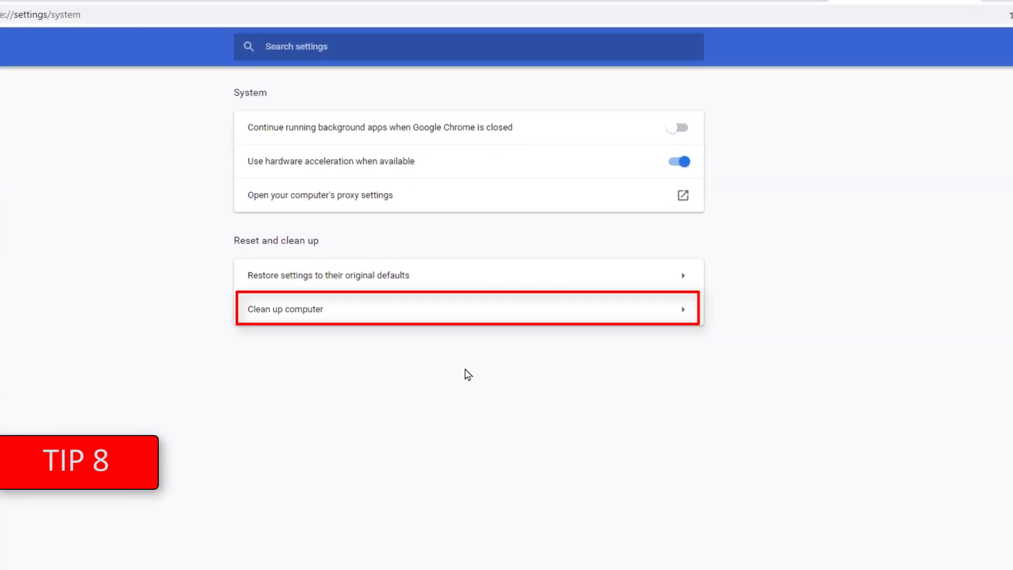
click(289, 316)
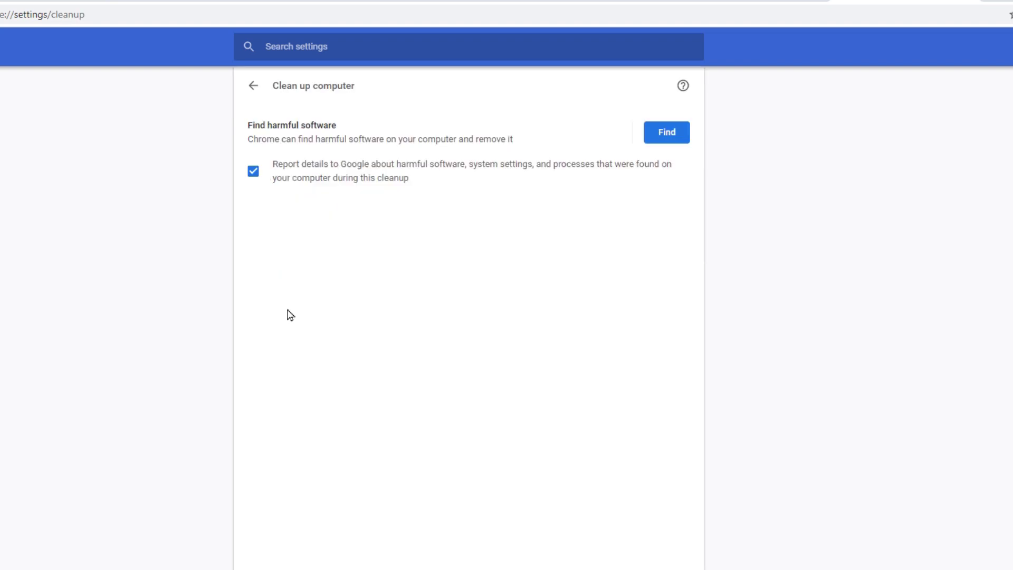
click(659, 137)
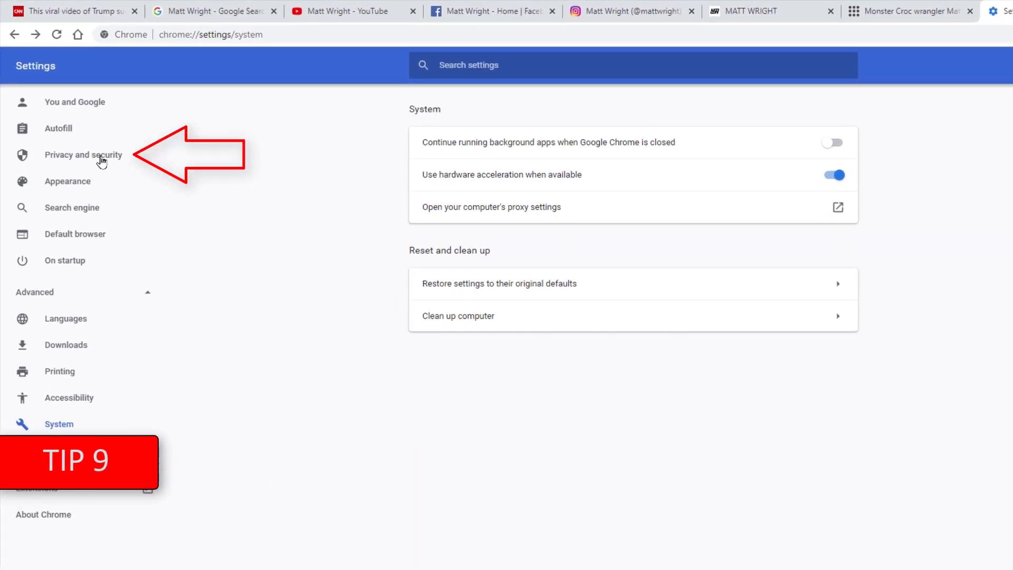
- Switch on and confirm the Do Not Track request under Privacy and security's More options
click(102, 162)
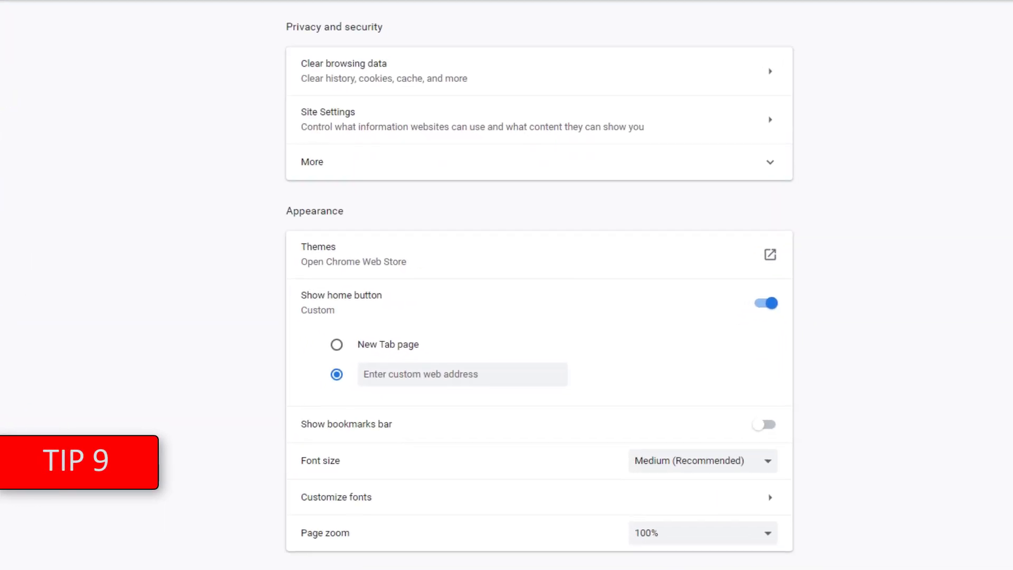
click(330, 164)
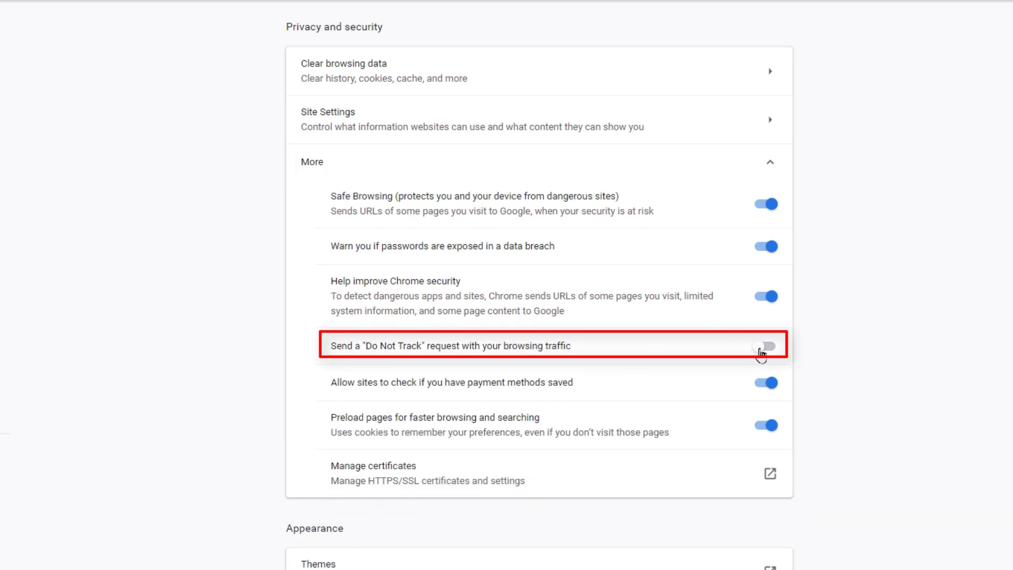
click(761, 351)
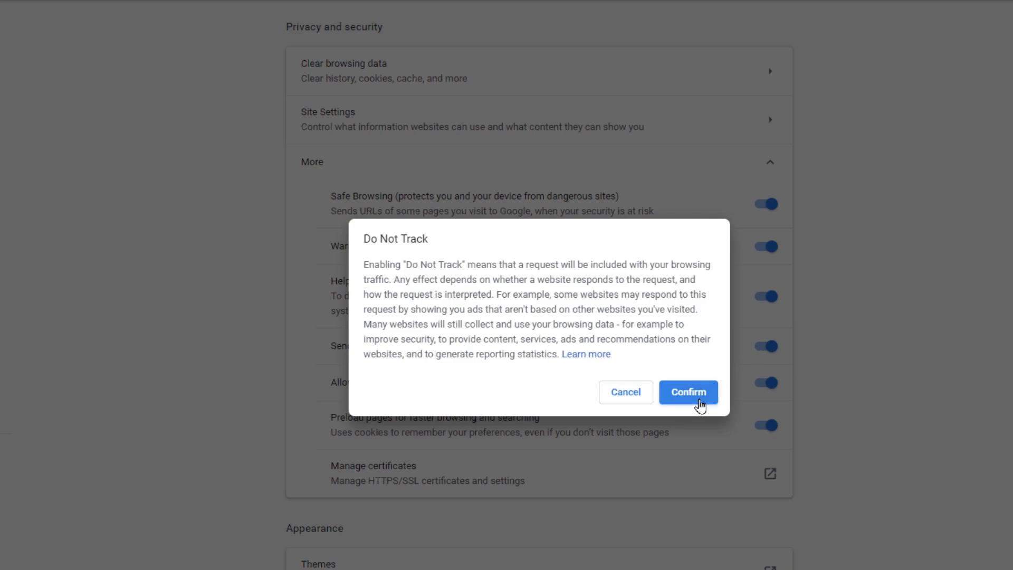
click(700, 402)
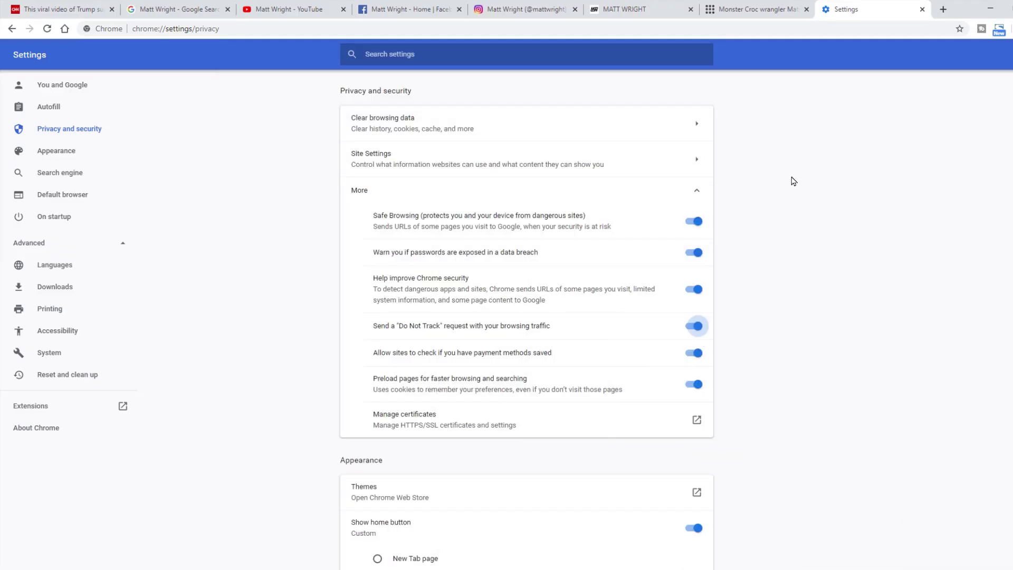
- Paste chrome://flags into the address bar and load the Experiments page
click(242, 28)
right_click(242, 27)
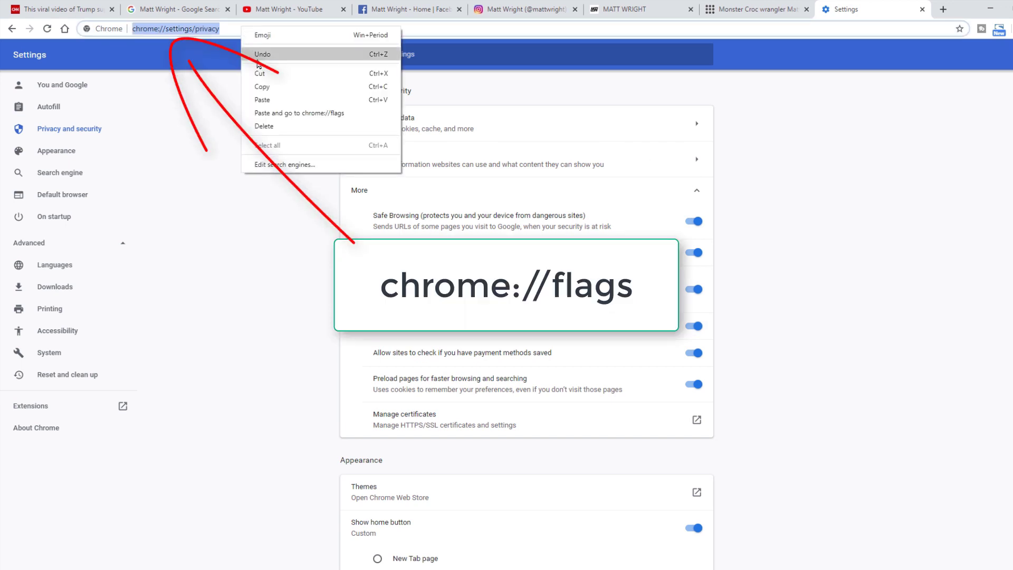
click(266, 106)
key(Return)
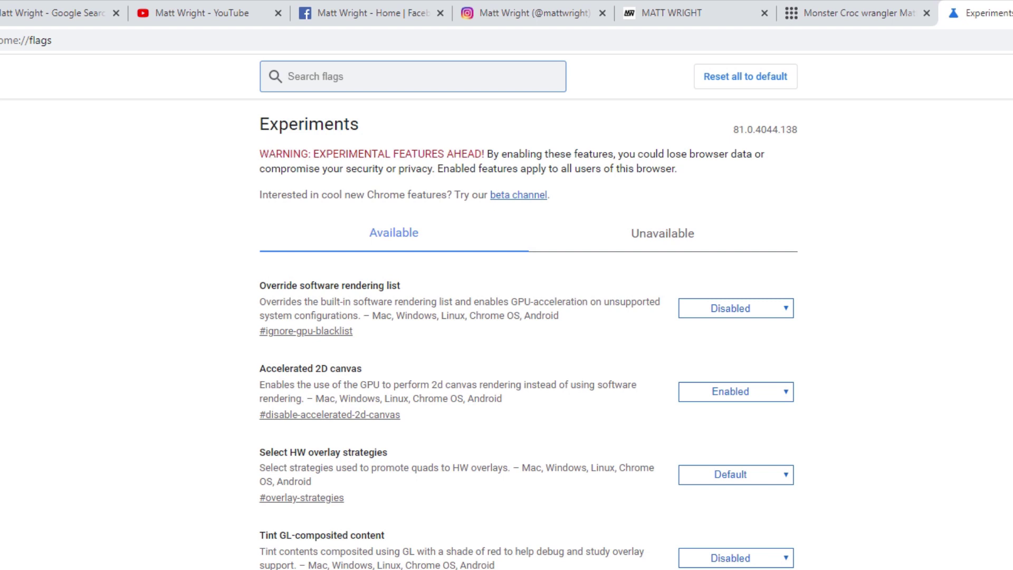
scroll(84, 463, down, 10)
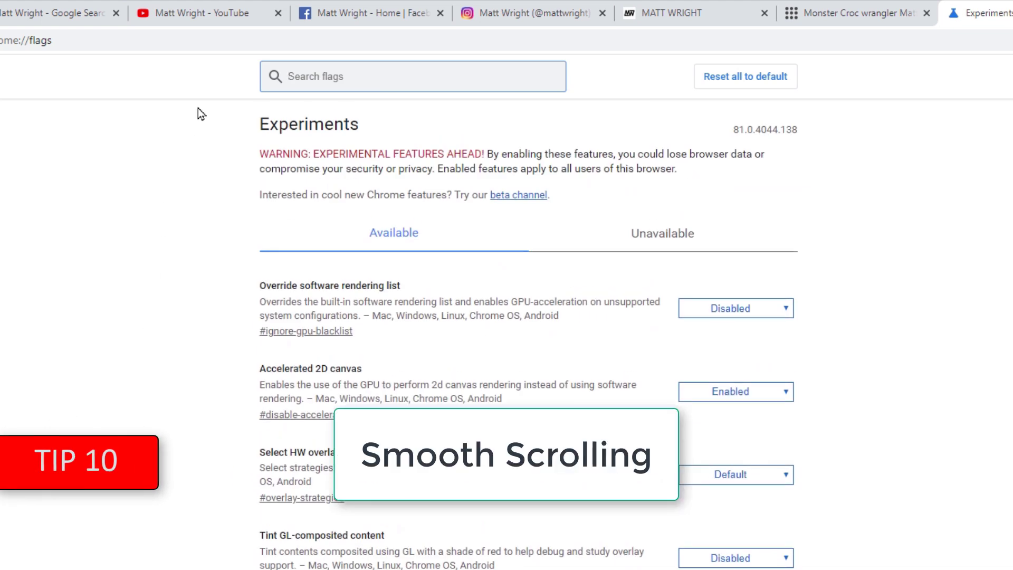
- Filter the flags by 'sm' and set Smooth Scrolling to Enabled
text(sm)
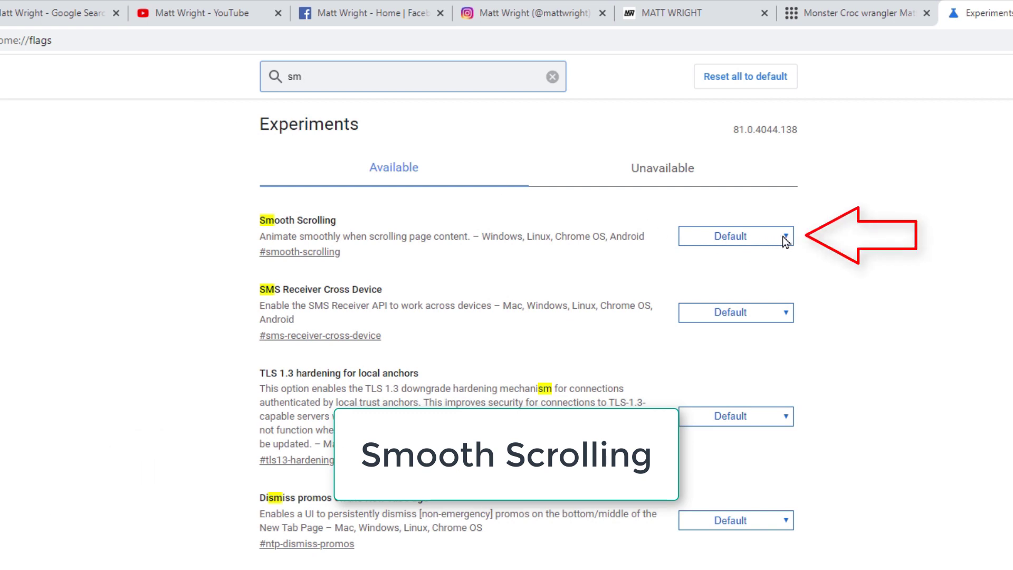
click(787, 238)
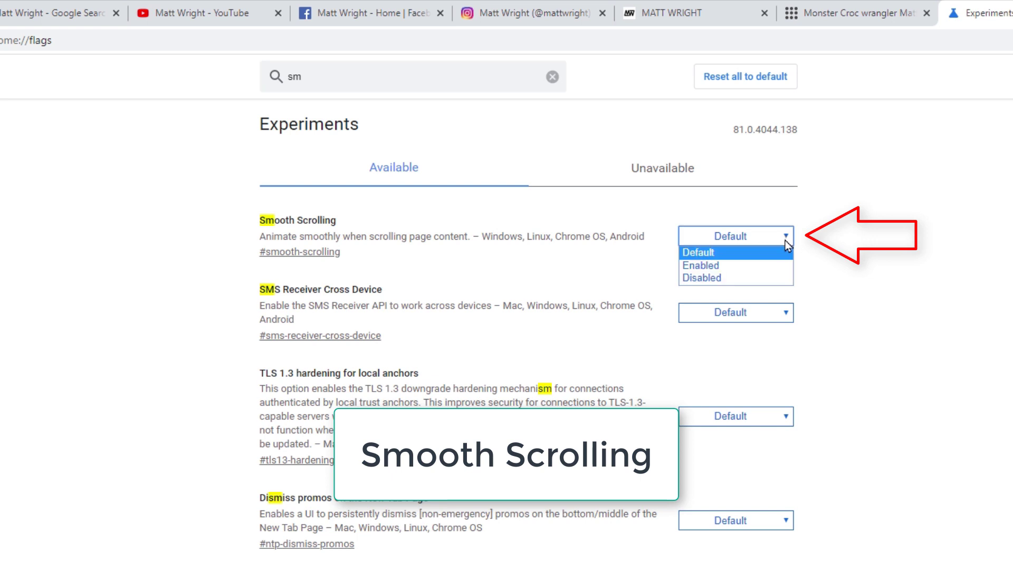
click(768, 266)
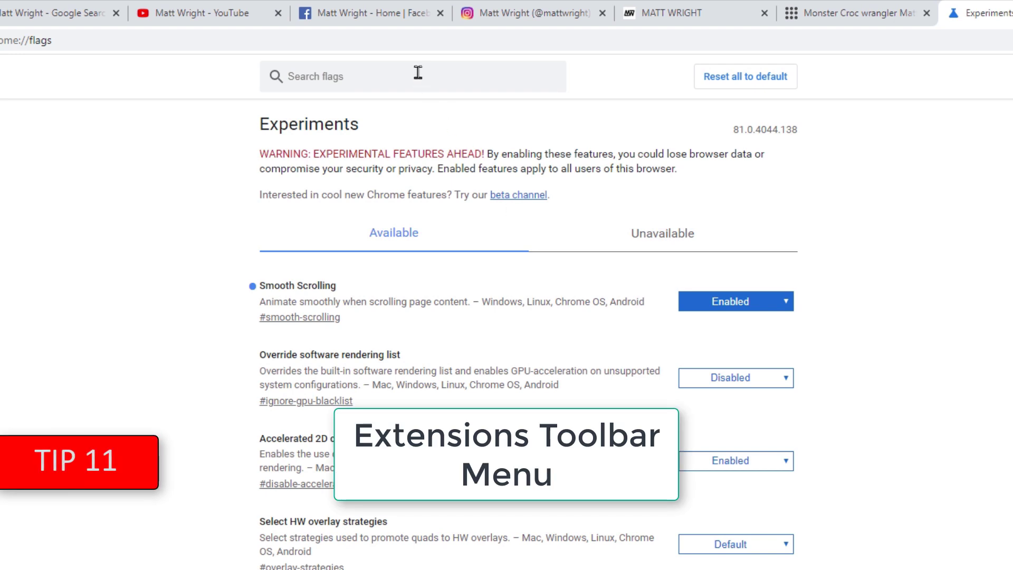
- Search flags for 'ext', set Extensions Toolbar Menu to Enabled, and check the new extensions menu
click(418, 73)
text(ext)
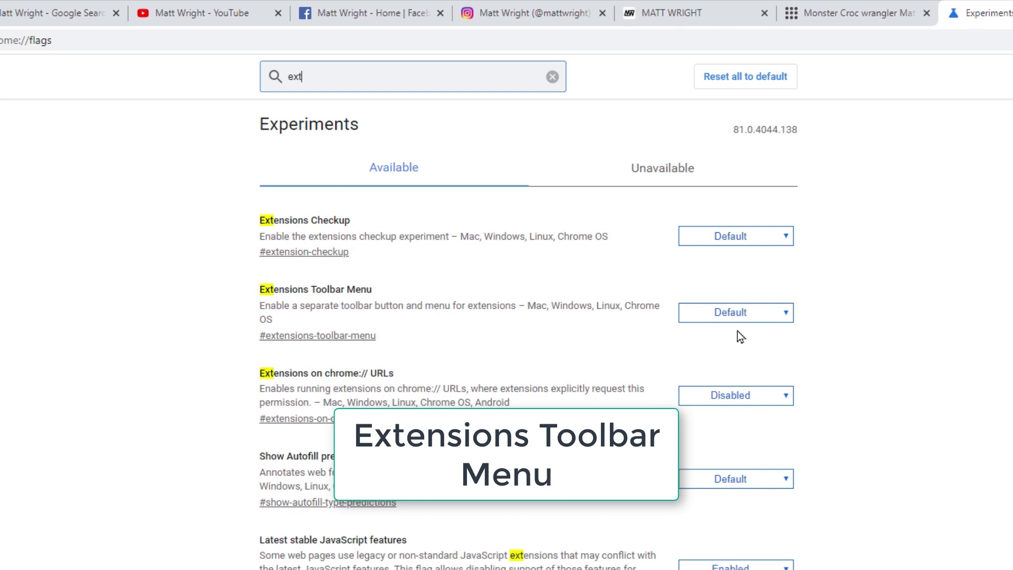
click(788, 313)
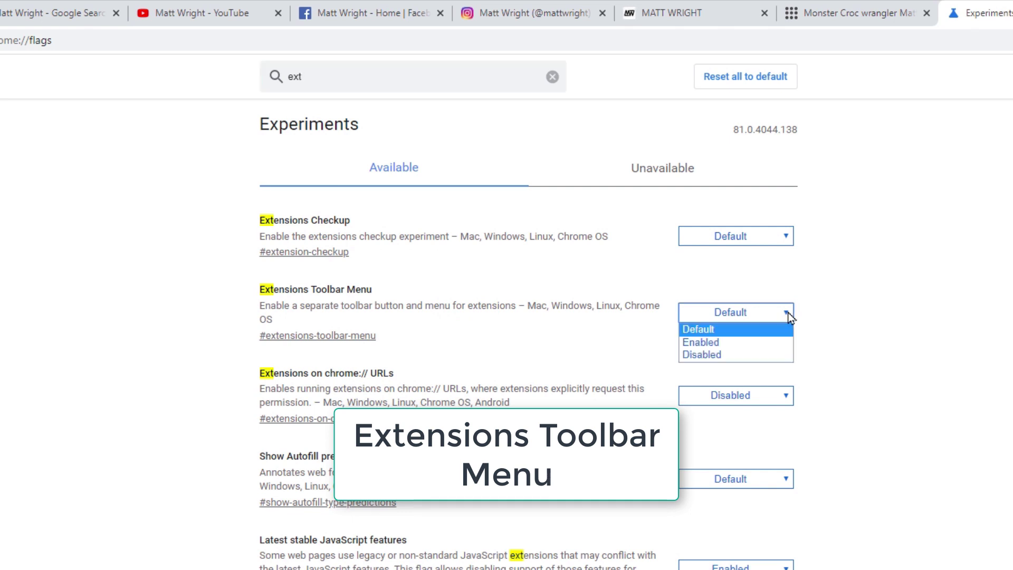
click(756, 339)
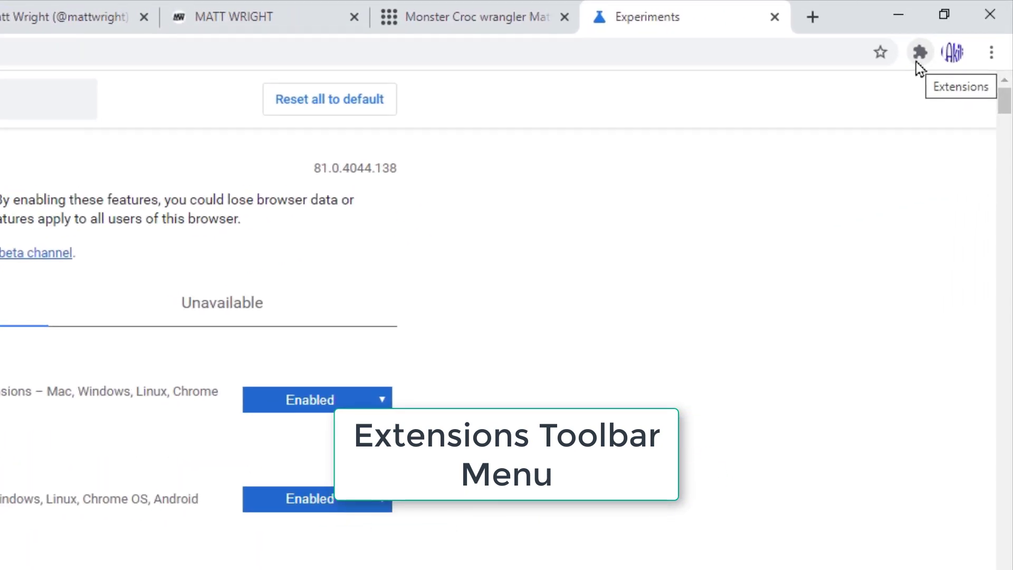
click(918, 59)
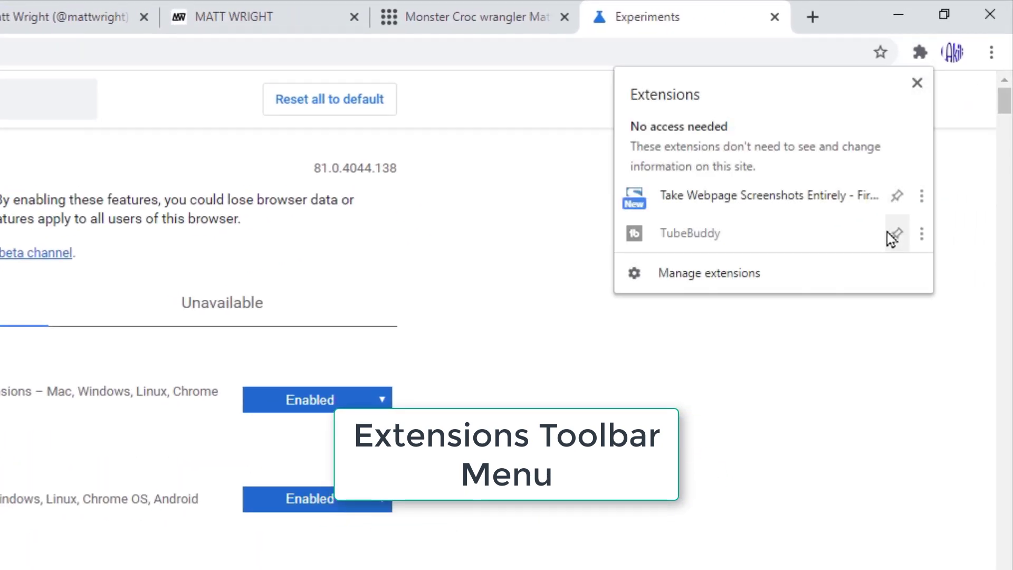
click(925, 54)
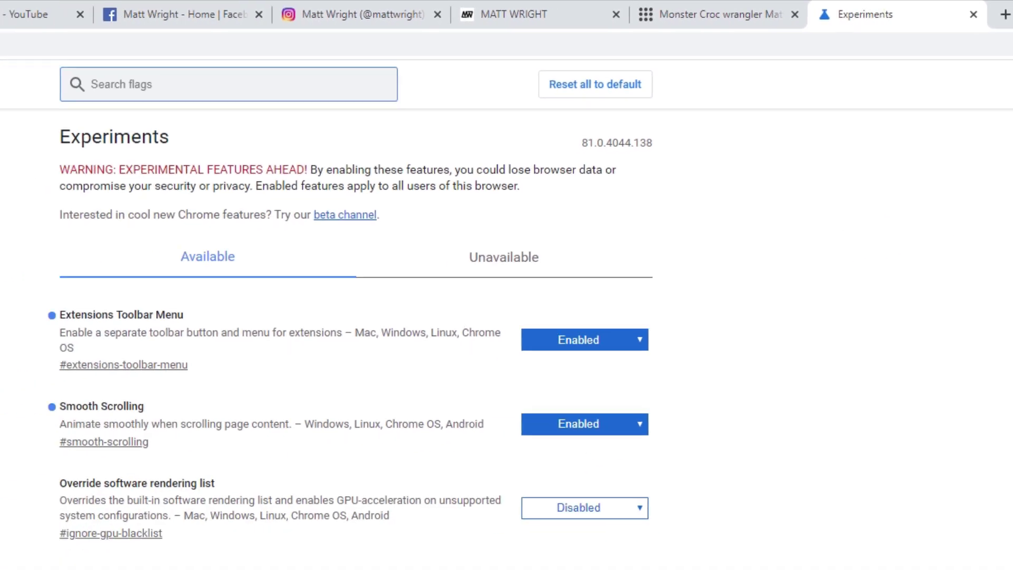
- Search the flags for 'tab-g' and set Tab Groups to Enabled
click(331, 69)
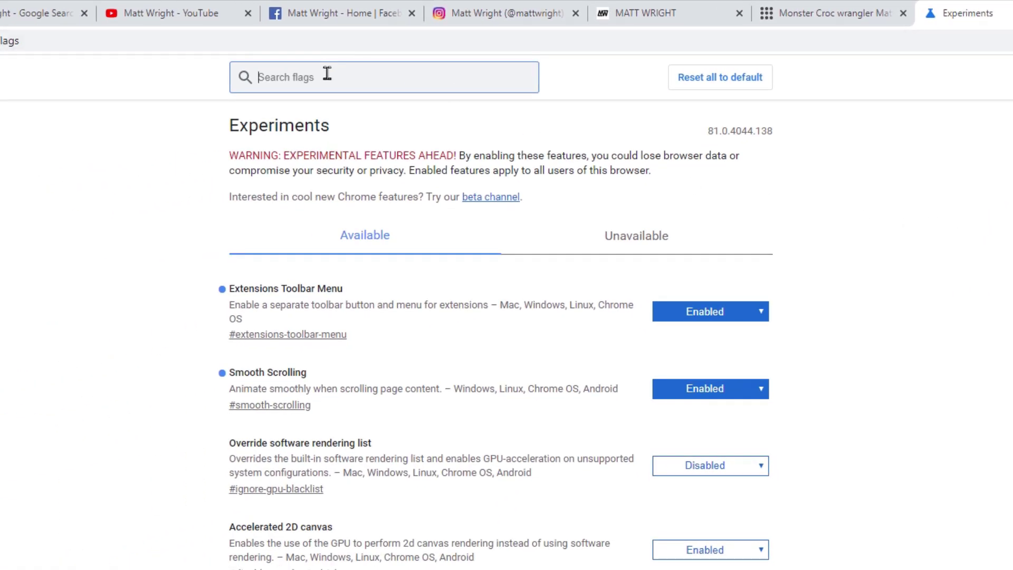
text(tab)
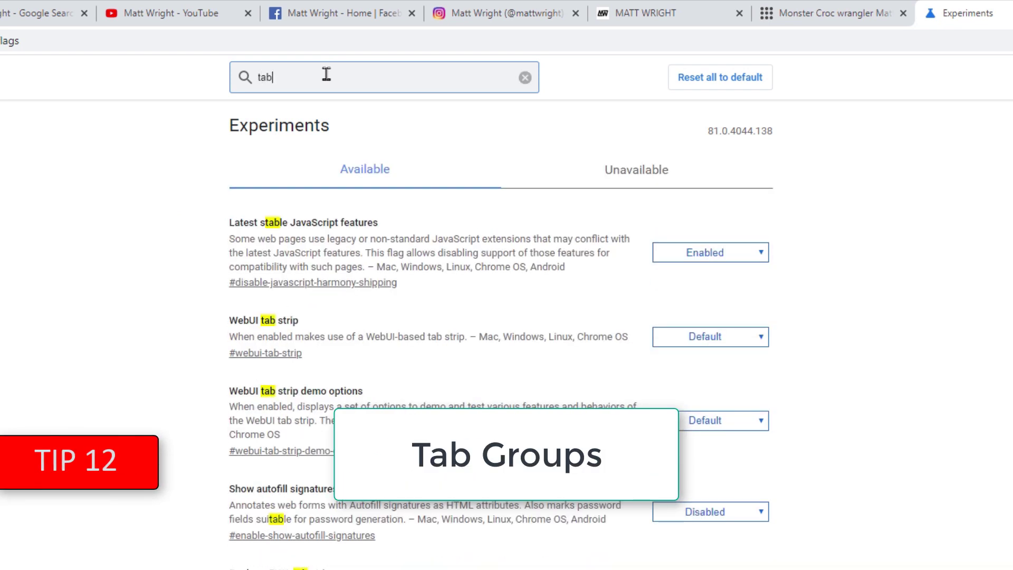
text(-g)
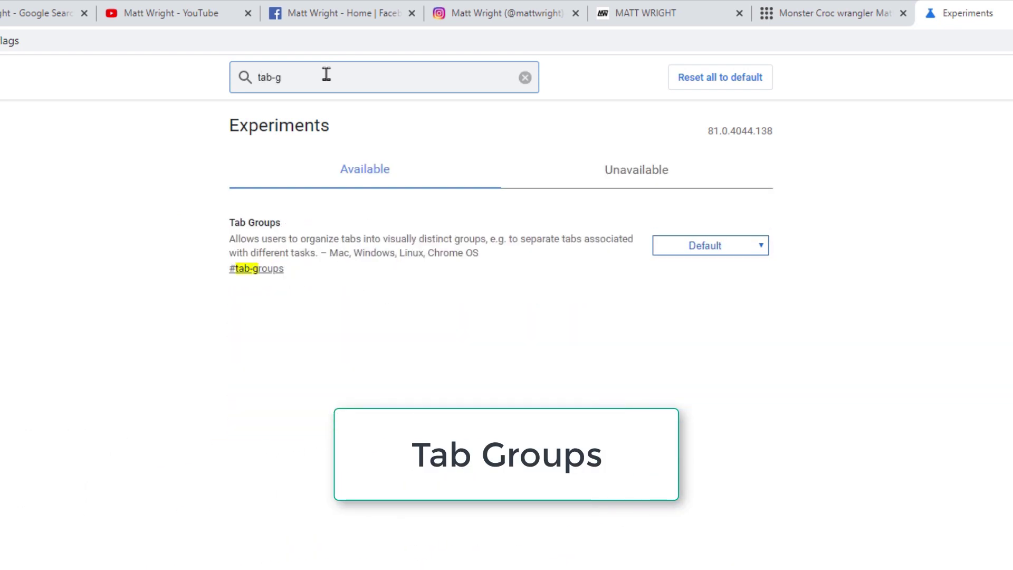
click(753, 250)
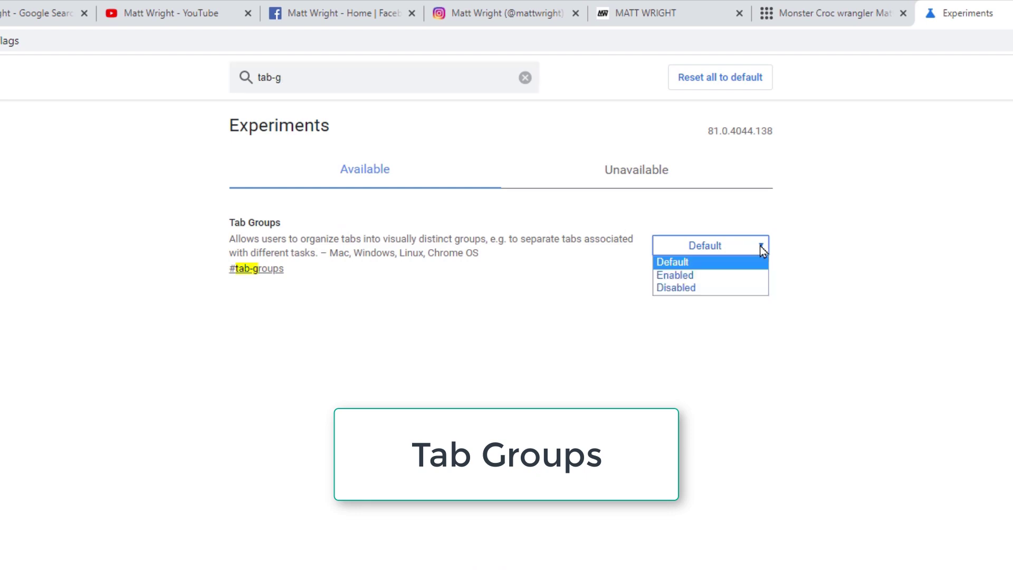
click(737, 274)
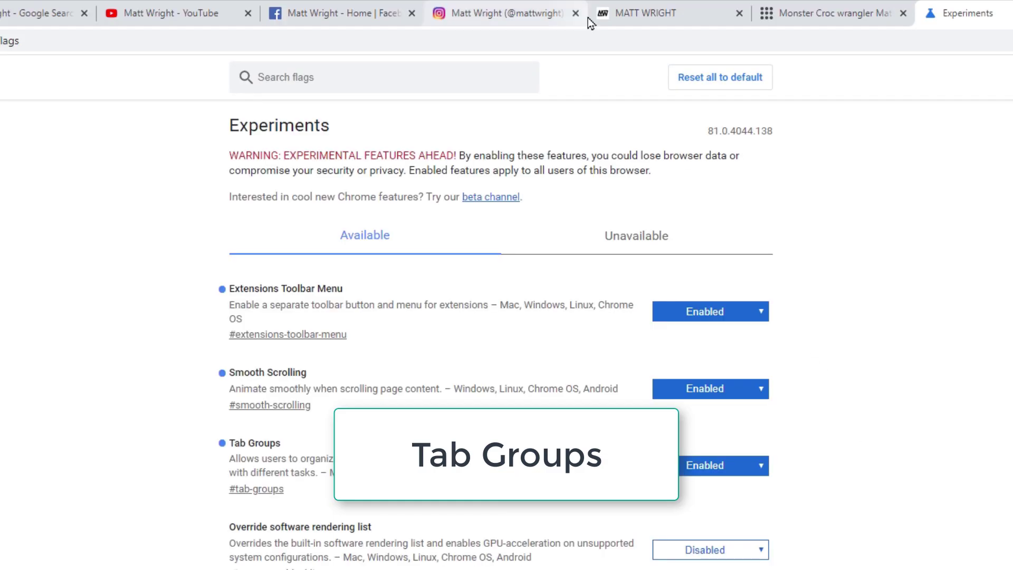
- Create a tab group named 'Test 1' and add a second tab to it
right_click(613, 17)
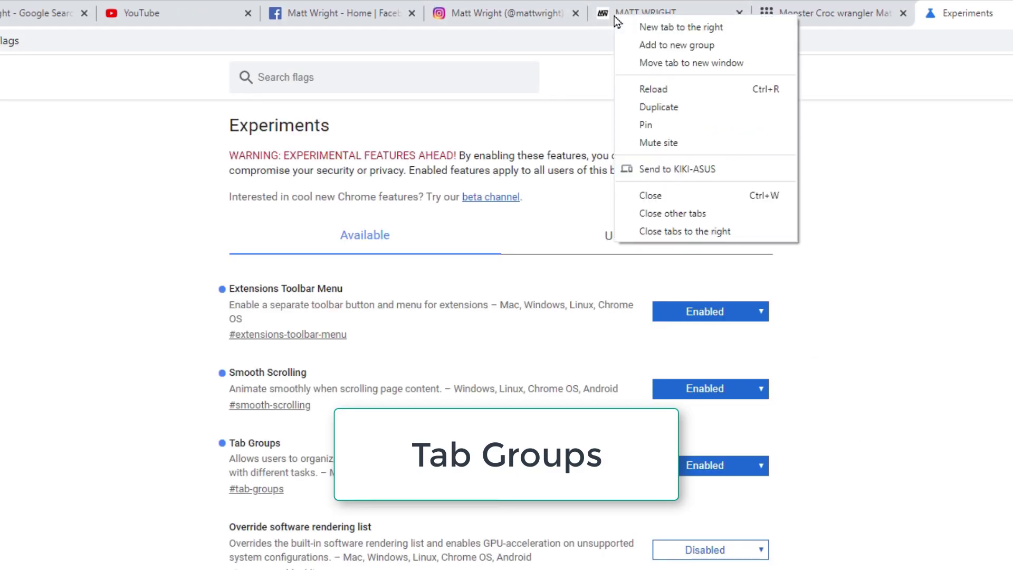
click(655, 45)
click(585, 13)
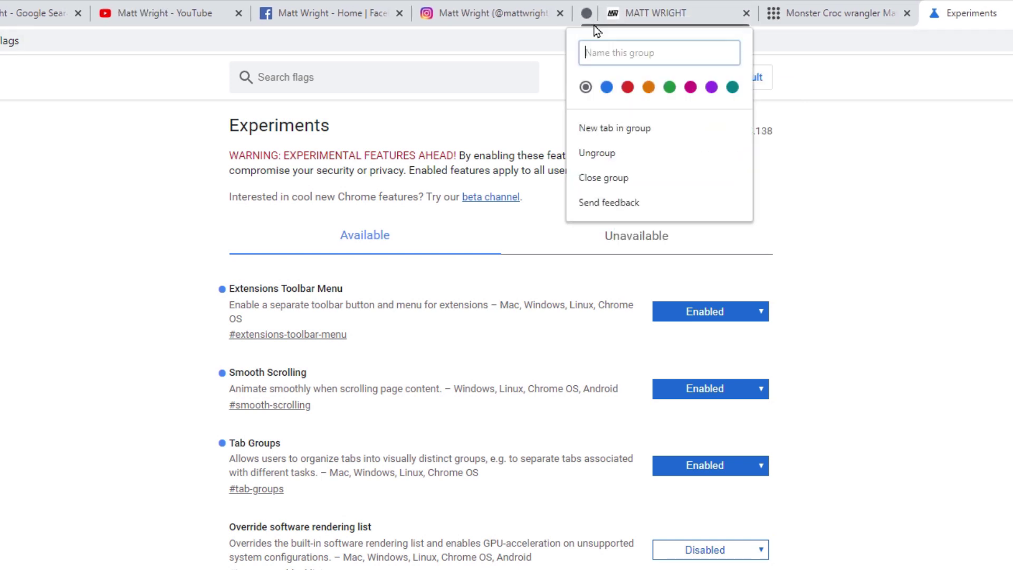
text(Test 1)
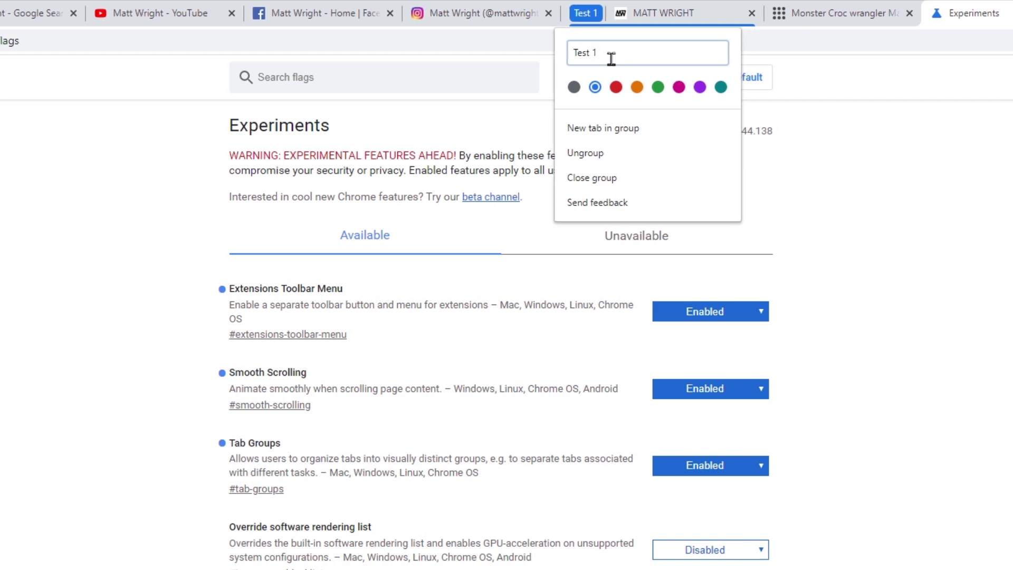
key(Return)
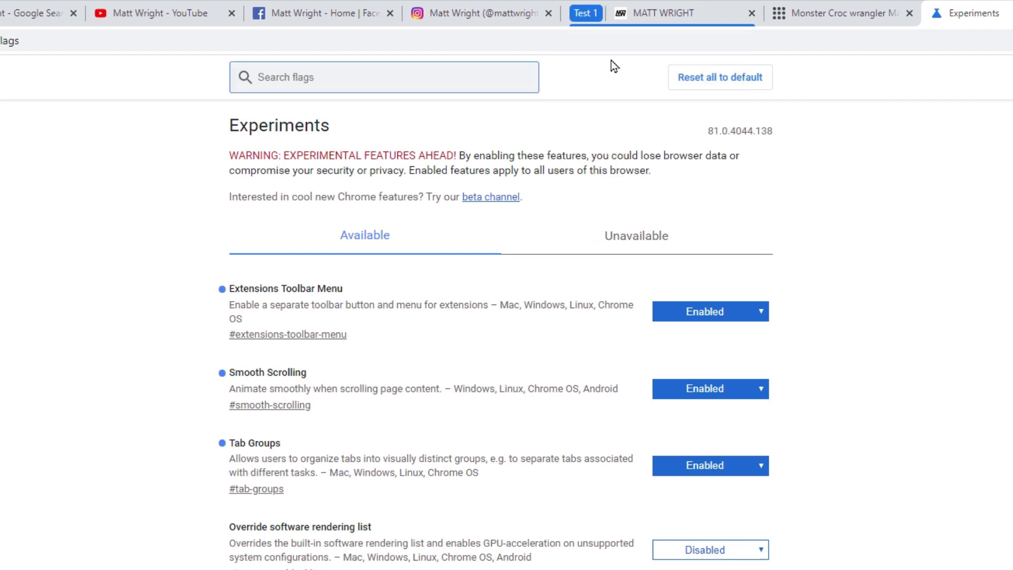
right_click(824, 16)
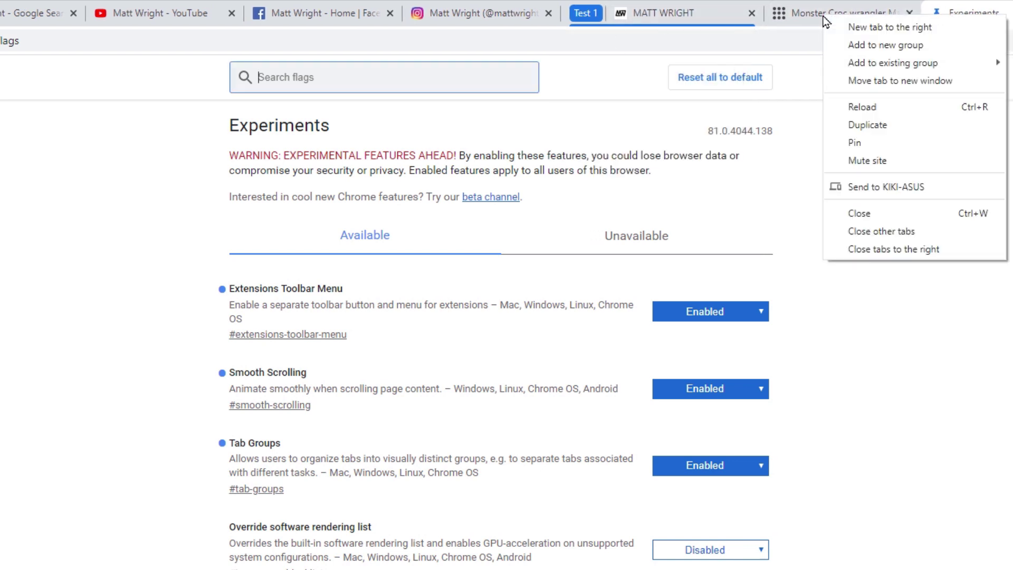
click(859, 62)
- Put the Google Search tab in a red group named 'Test 2' and add the Facebook tab
right_click(5, 12)
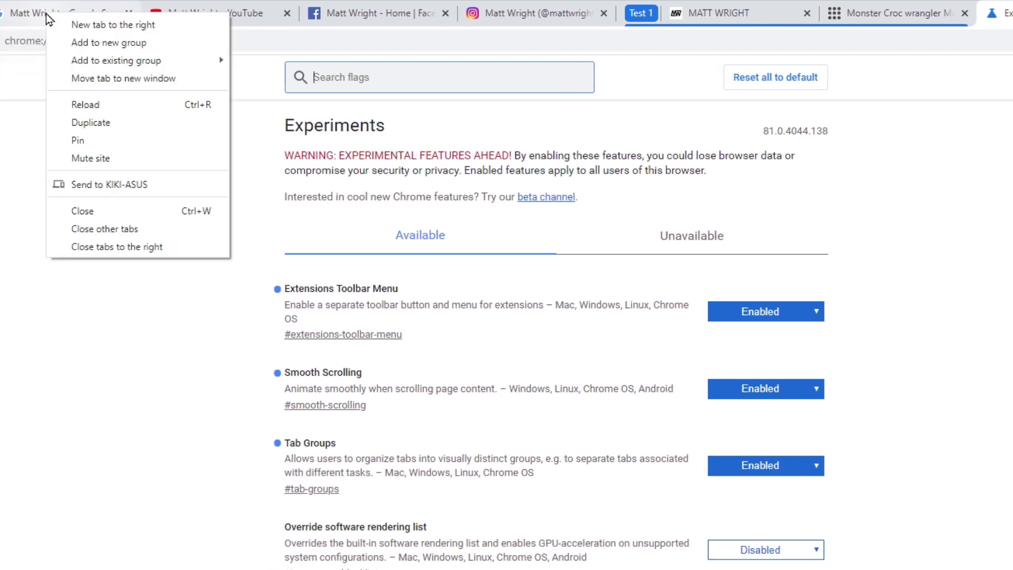
click(21, 42)
click(48, 13)
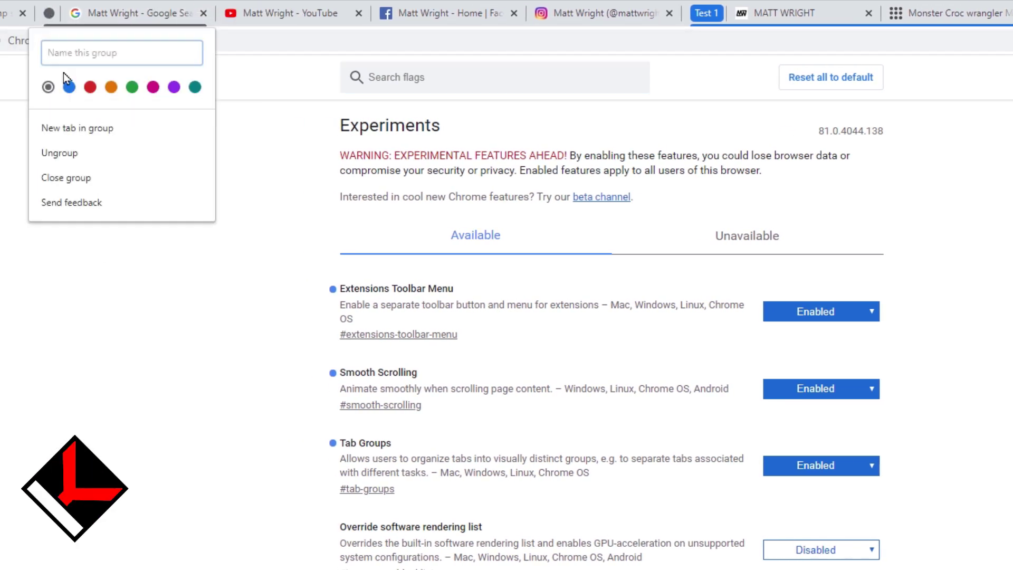
click(90, 86)
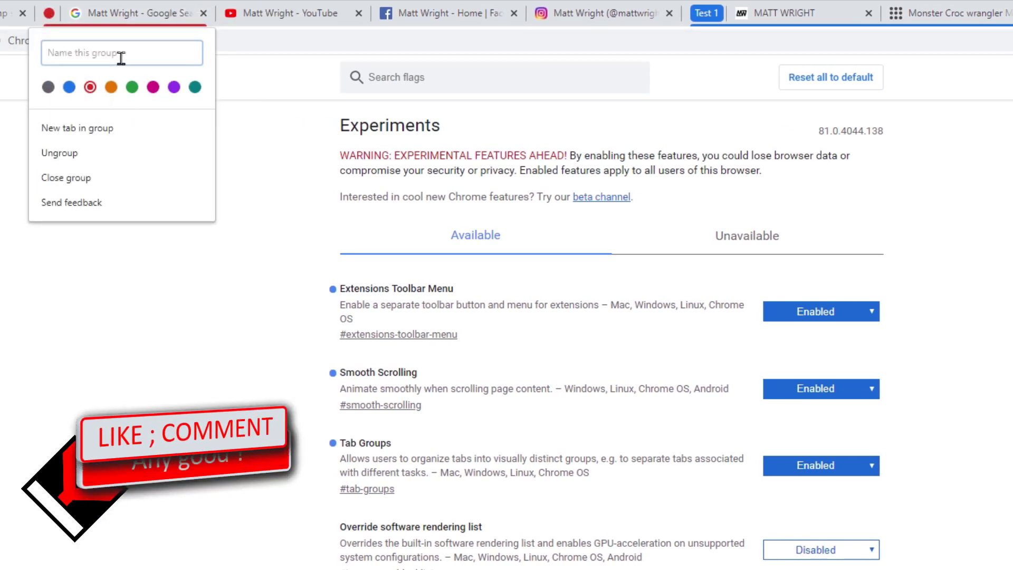
text(Test 2)
key(Return)
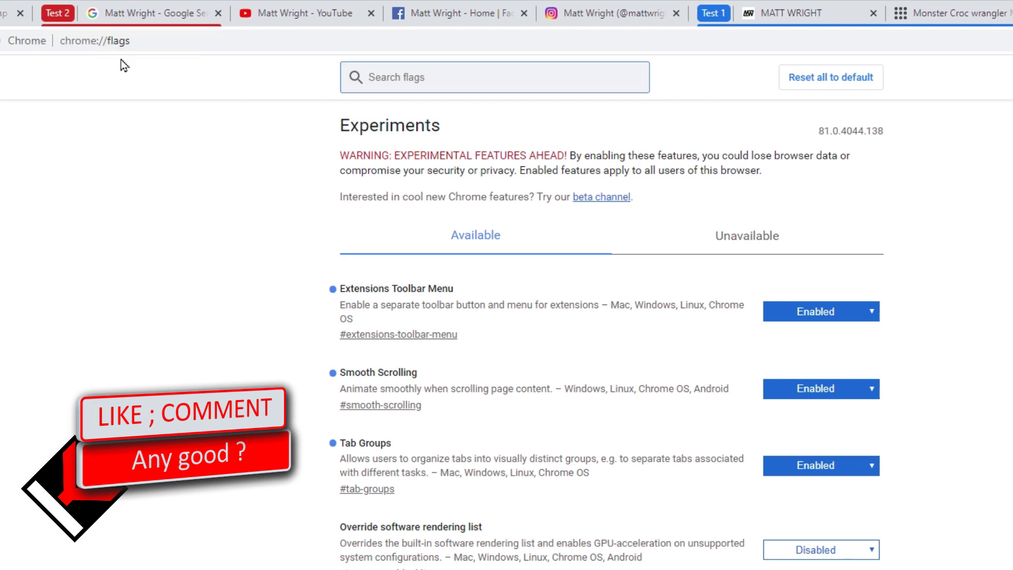
right_click(457, 13)
mouse_move(509, 59)
click(653, 63)
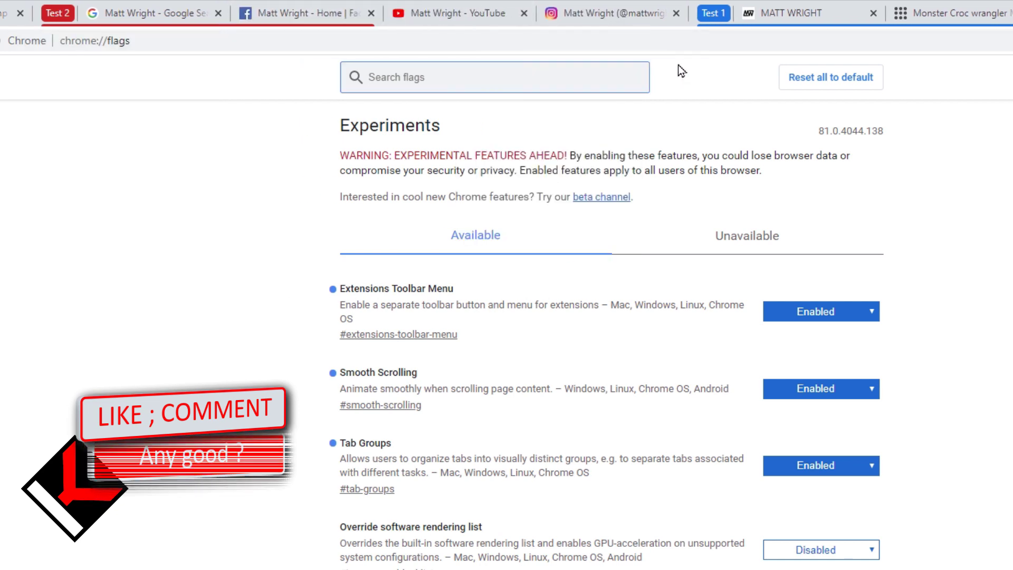